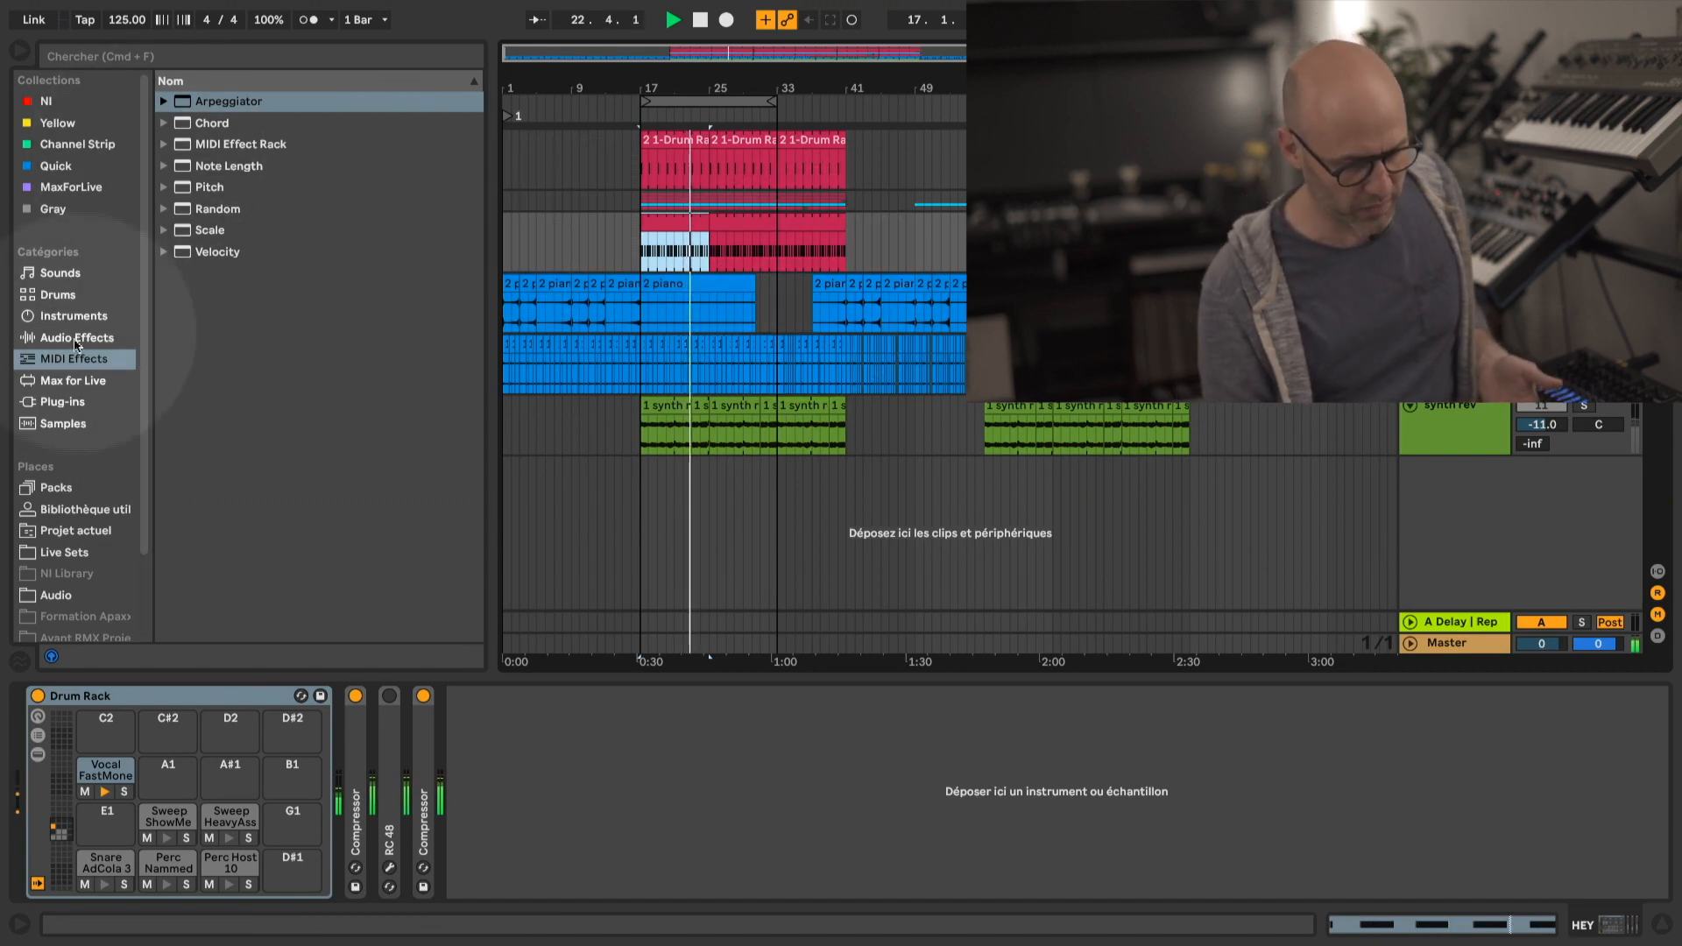
Add a Utility audio effect after the last Compressor in the drum track's device chain
{"action": "left_click", "coordinate": [76, 337]}
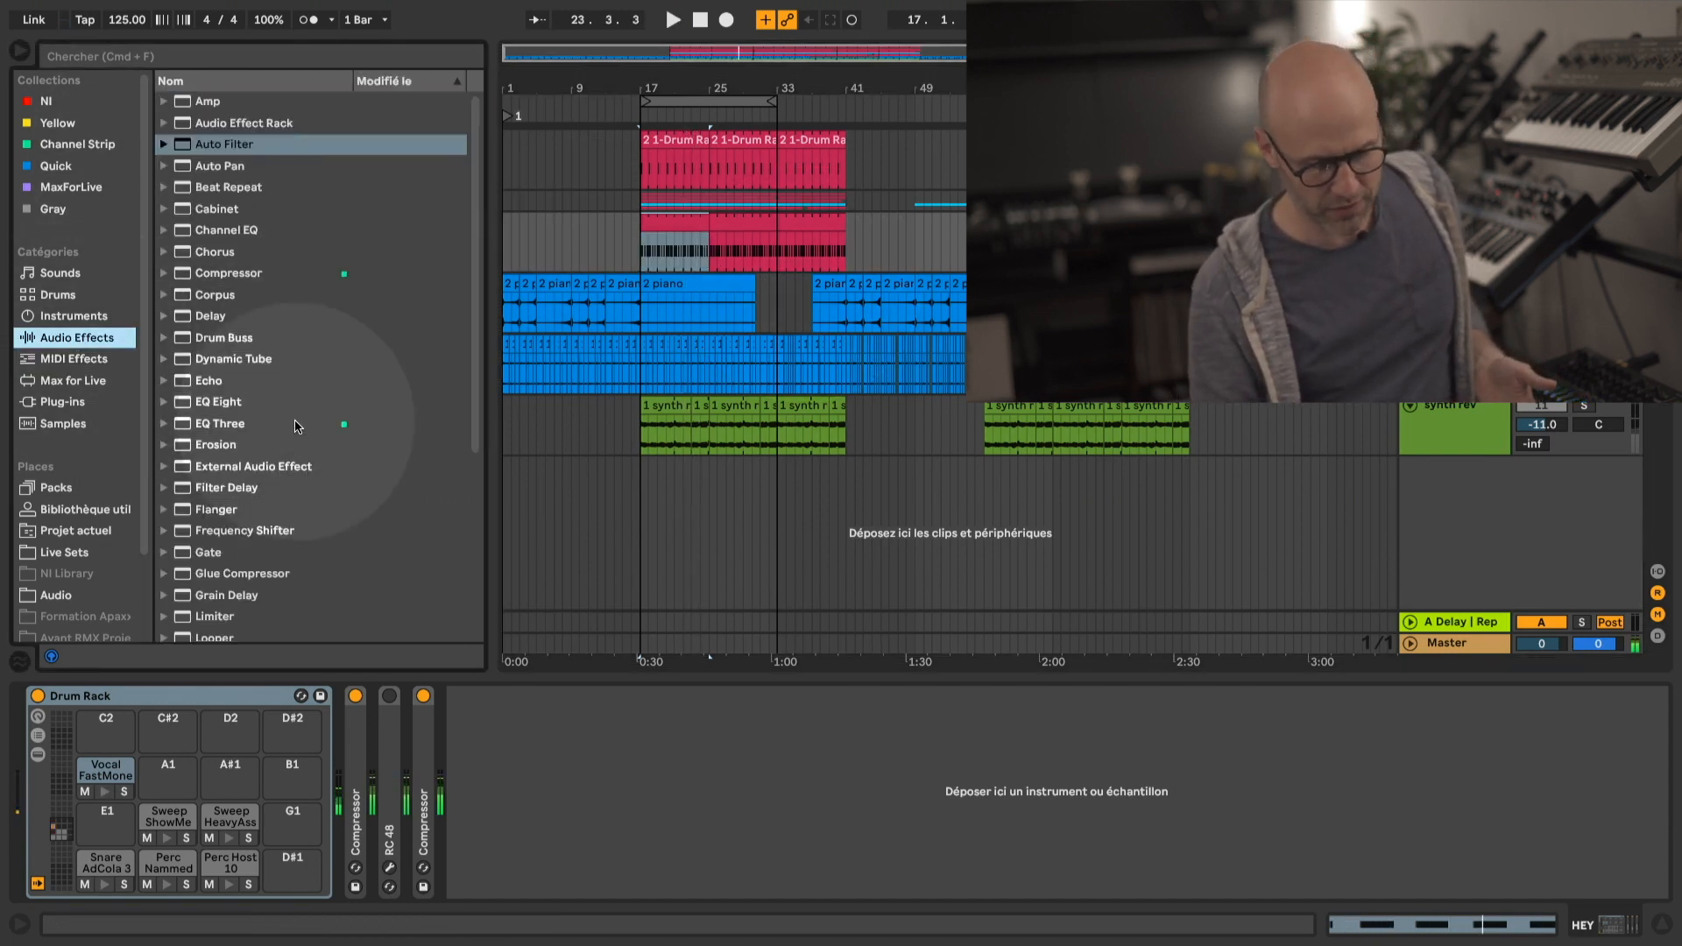
{"action": "scroll", "coordinate": [295, 427], "scroll_direction": "down", "scroll_amount": 5}
{"action": "left_click_drag", "start_coordinate": [186, 590], "coordinate": [449, 697]}
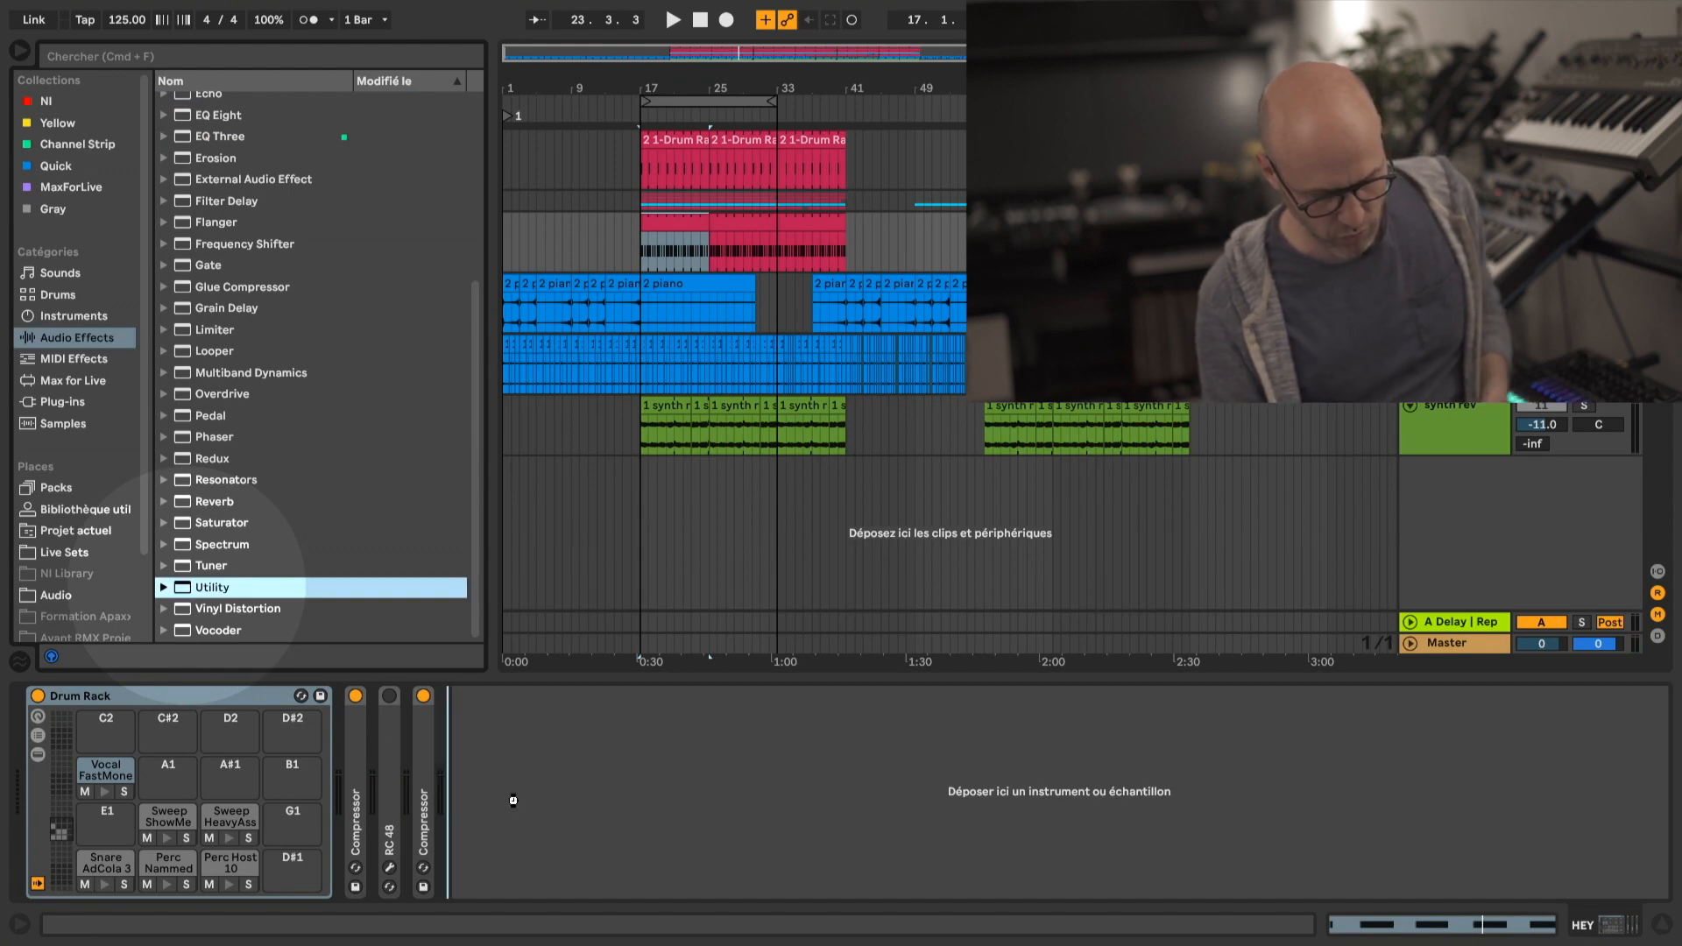
{"action": "left_click_drag", "start_coordinate": [514, 800], "coordinate": [515, 804]}
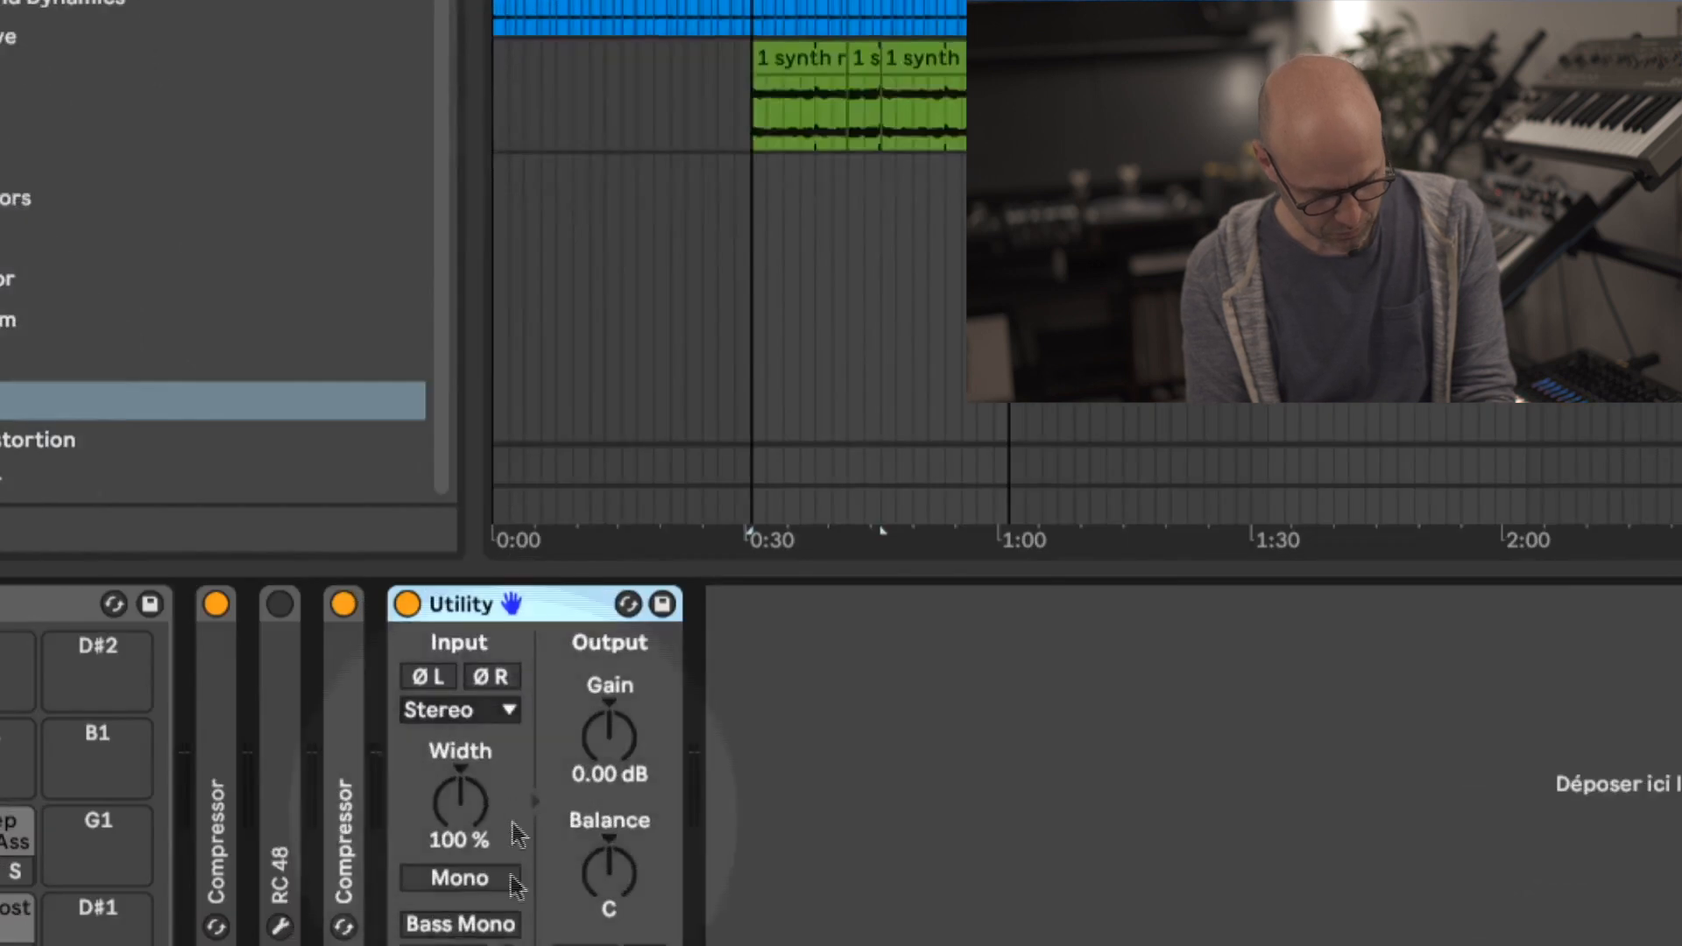
Play the loop and audition the drums with Utility's Mono switched on, switching it off again
{"action": "key", "text": "space"}
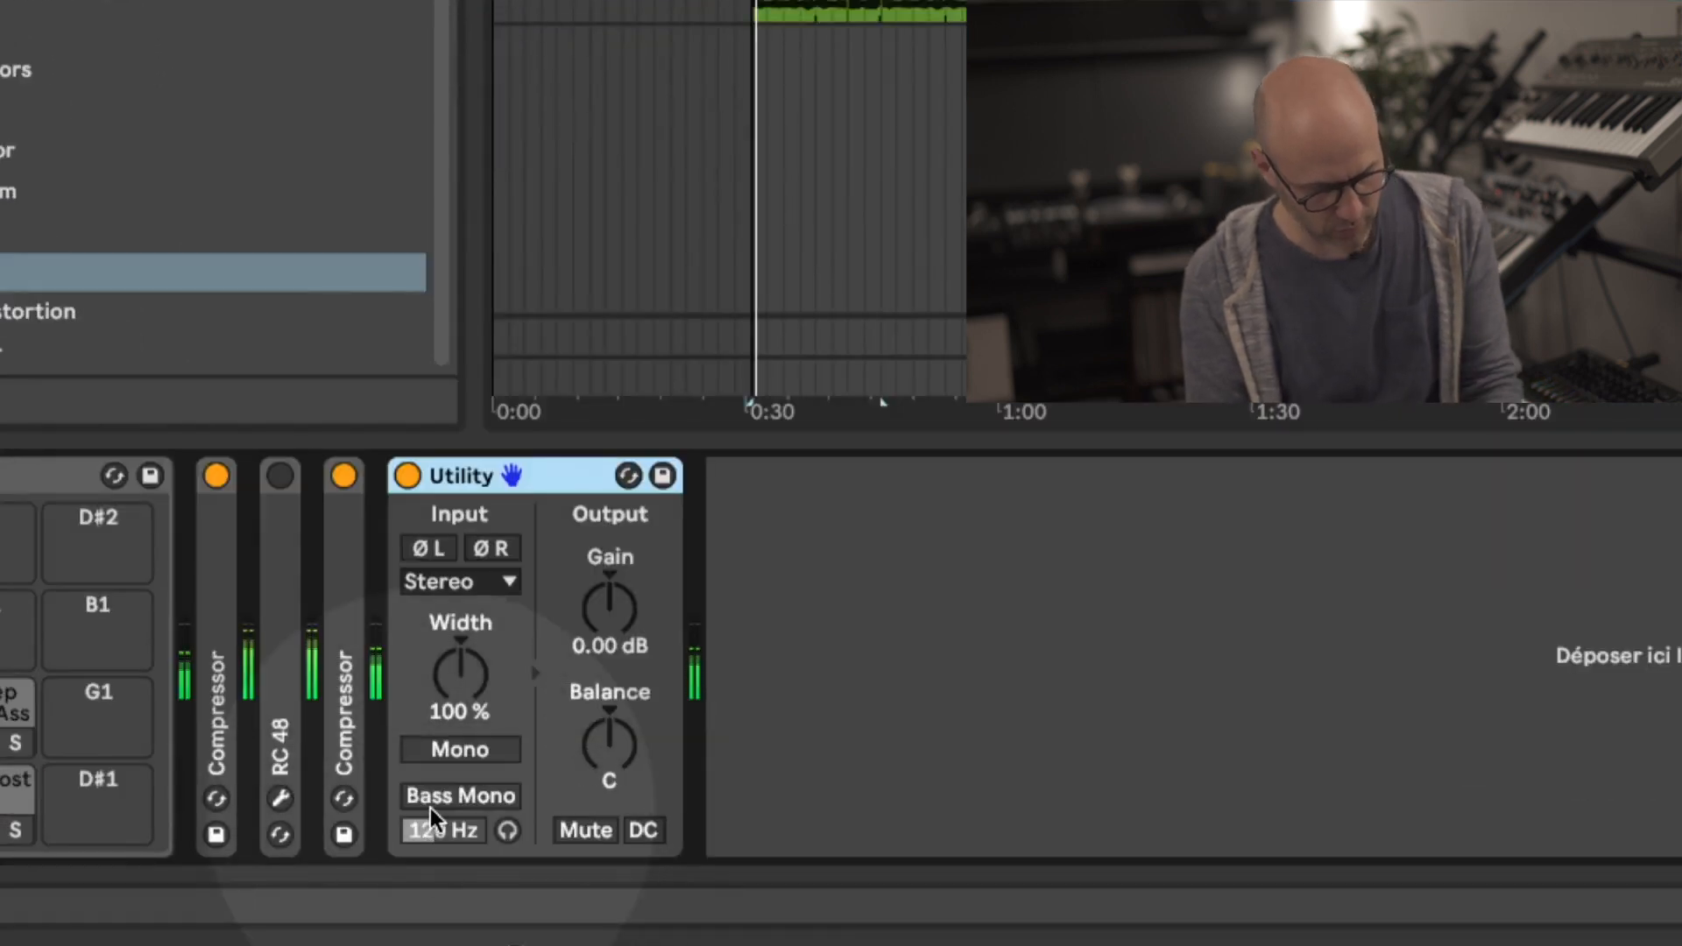
{"action": "left_click", "coordinate": [488, 755]}
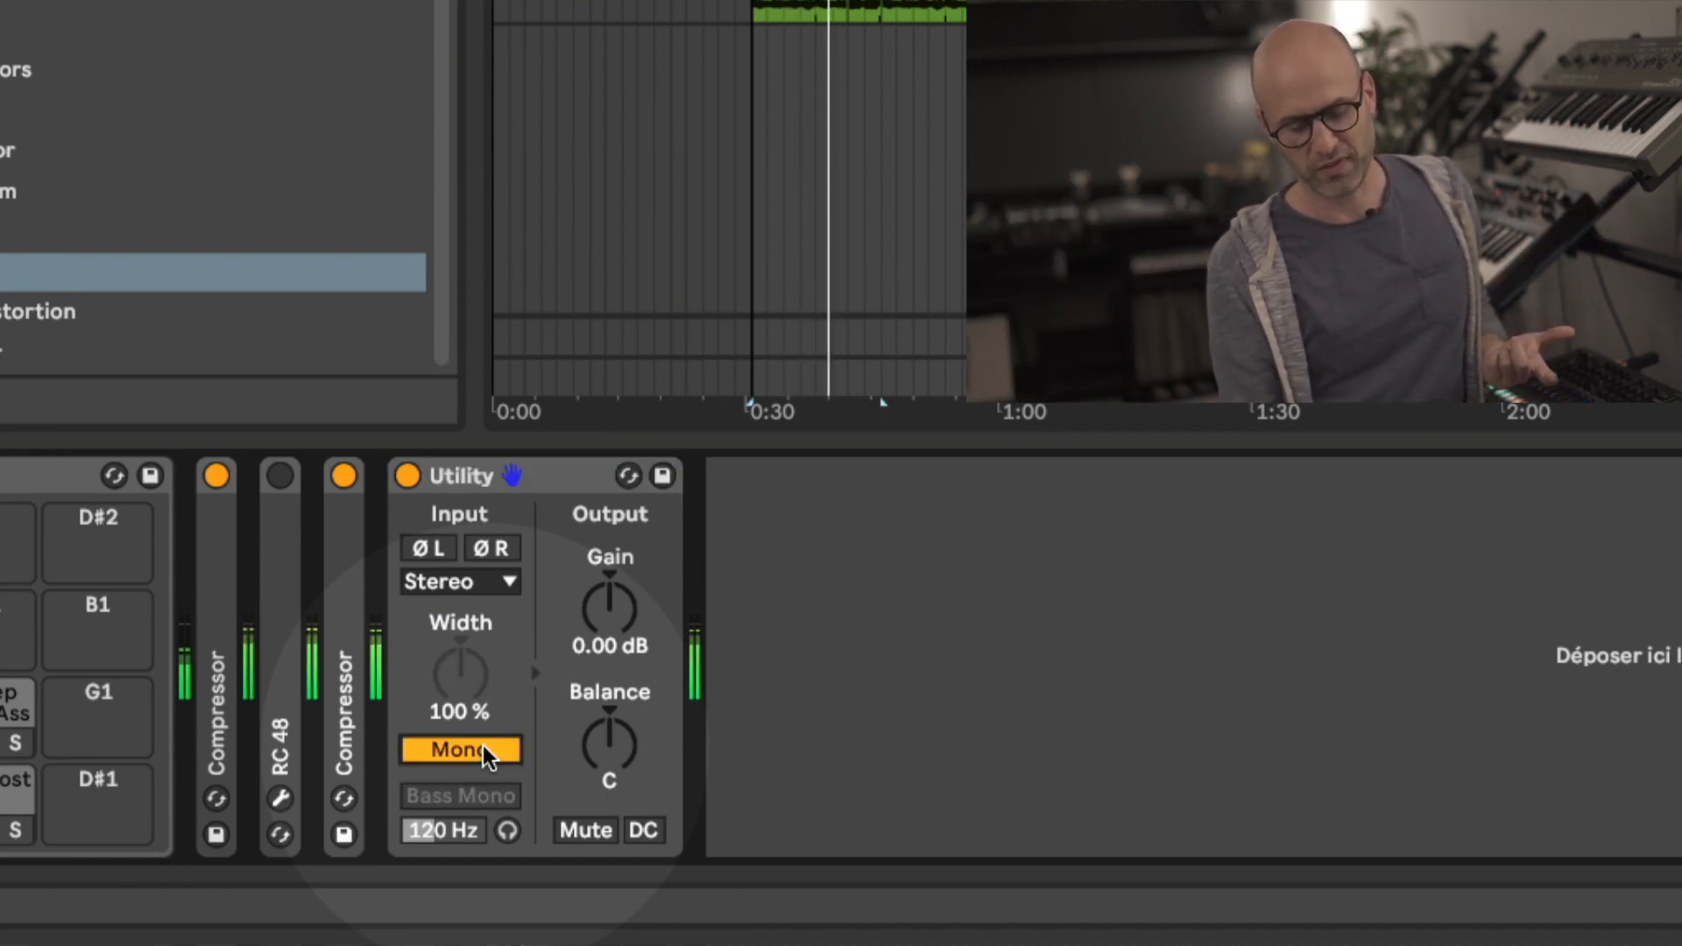
{"action": "left_click", "coordinate": [488, 755]}
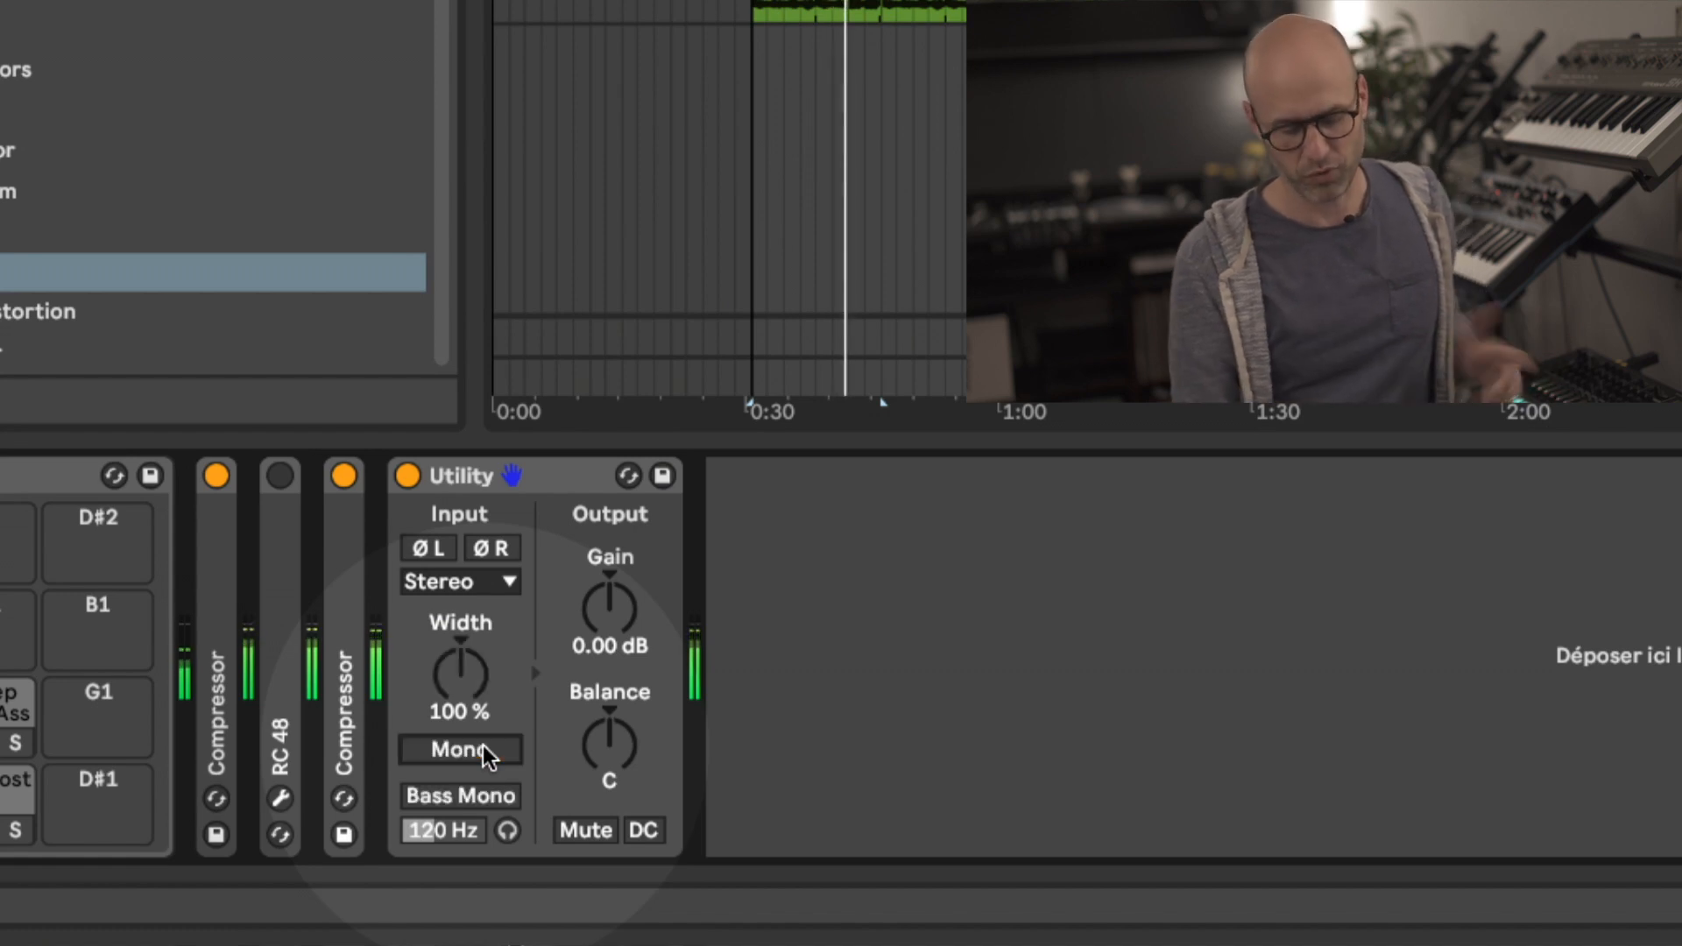
Audition Utility's Width at 0 % and return it to 100 %
{"action": "left_click", "coordinate": [462, 686]}
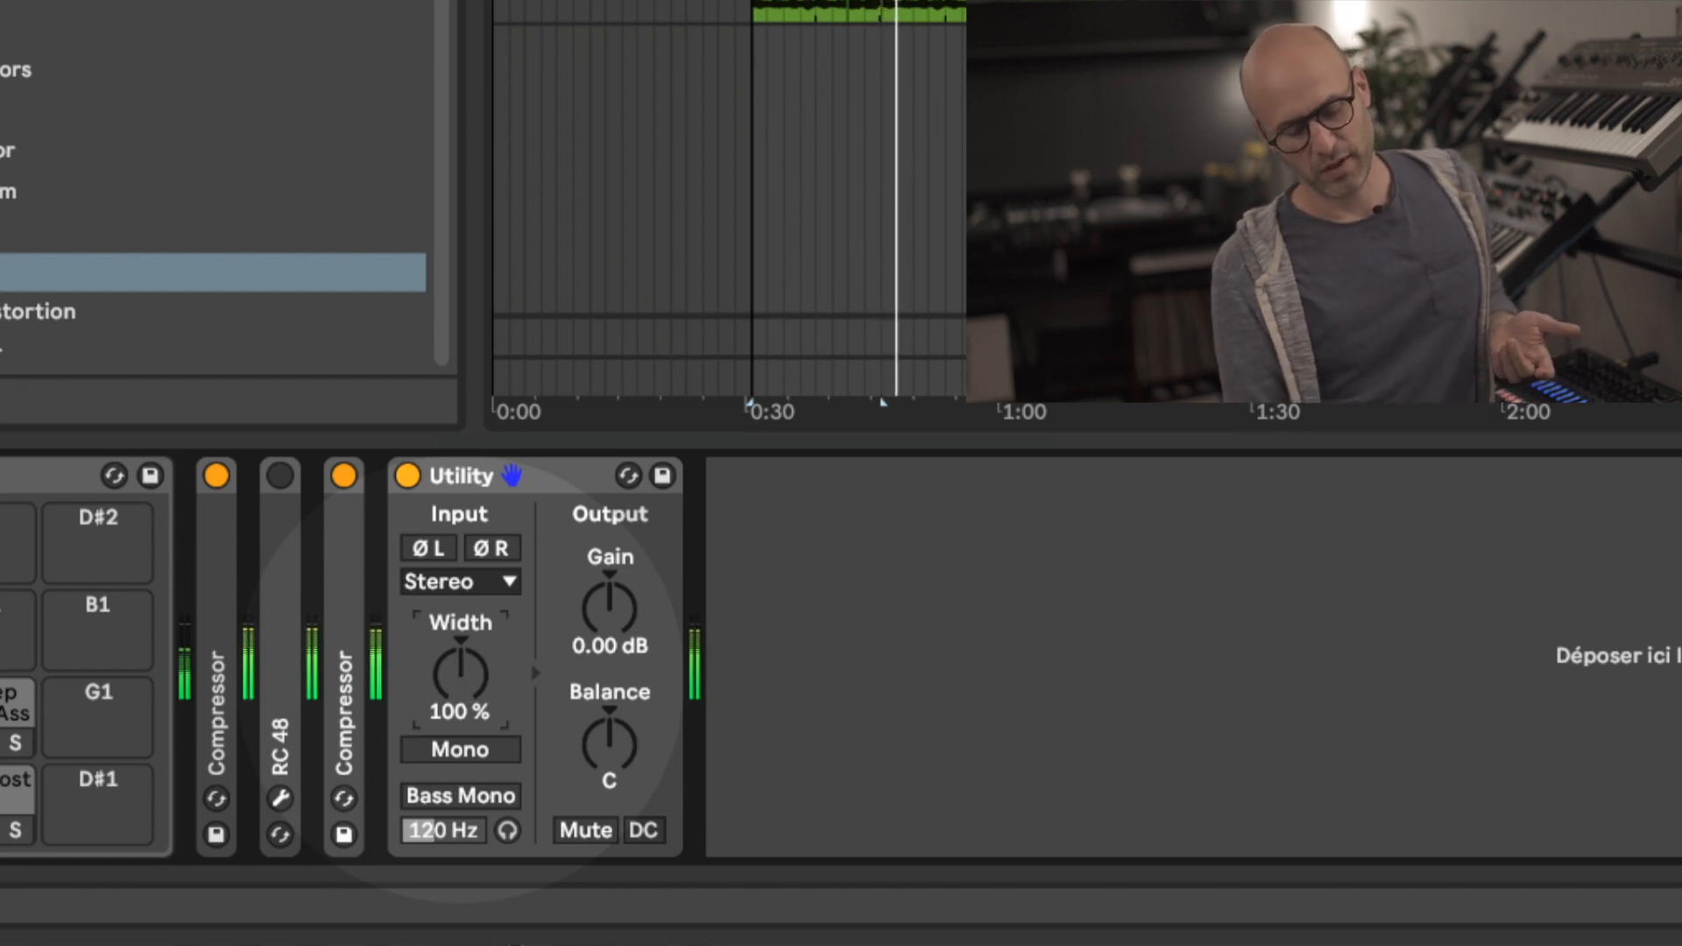
{"action": "left_click_drag", "start_coordinate": [461, 686], "coordinate": [461, 789]}
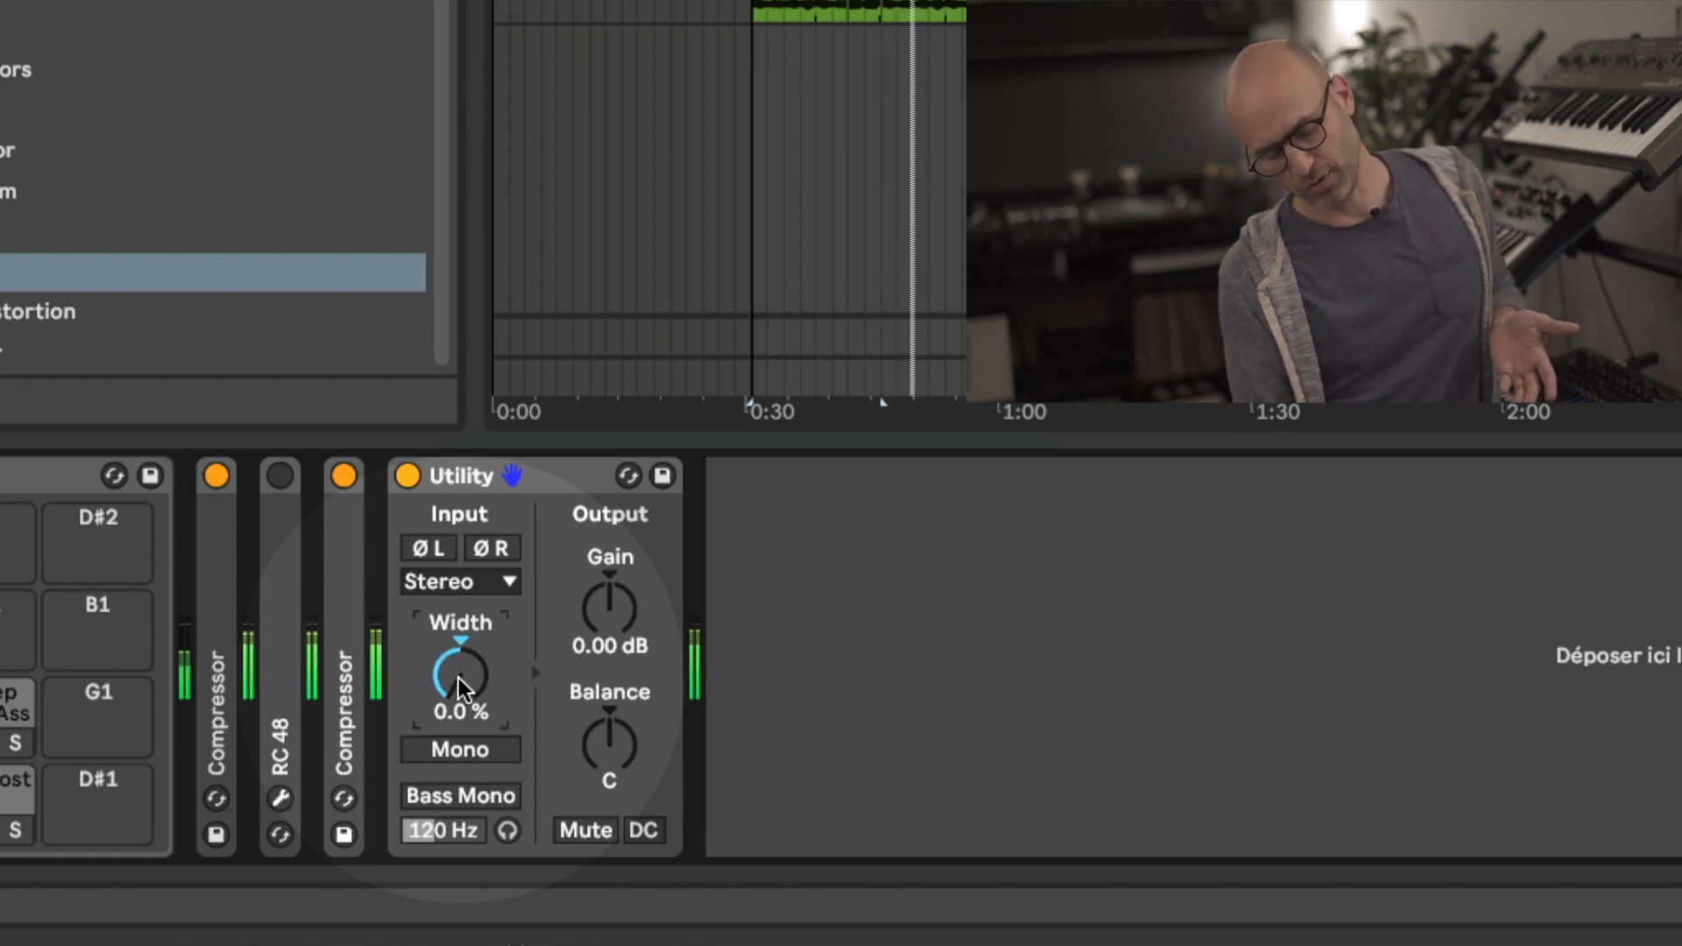
{"action": "left_click_drag", "start_coordinate": [462, 679], "coordinate": [462, 543]}
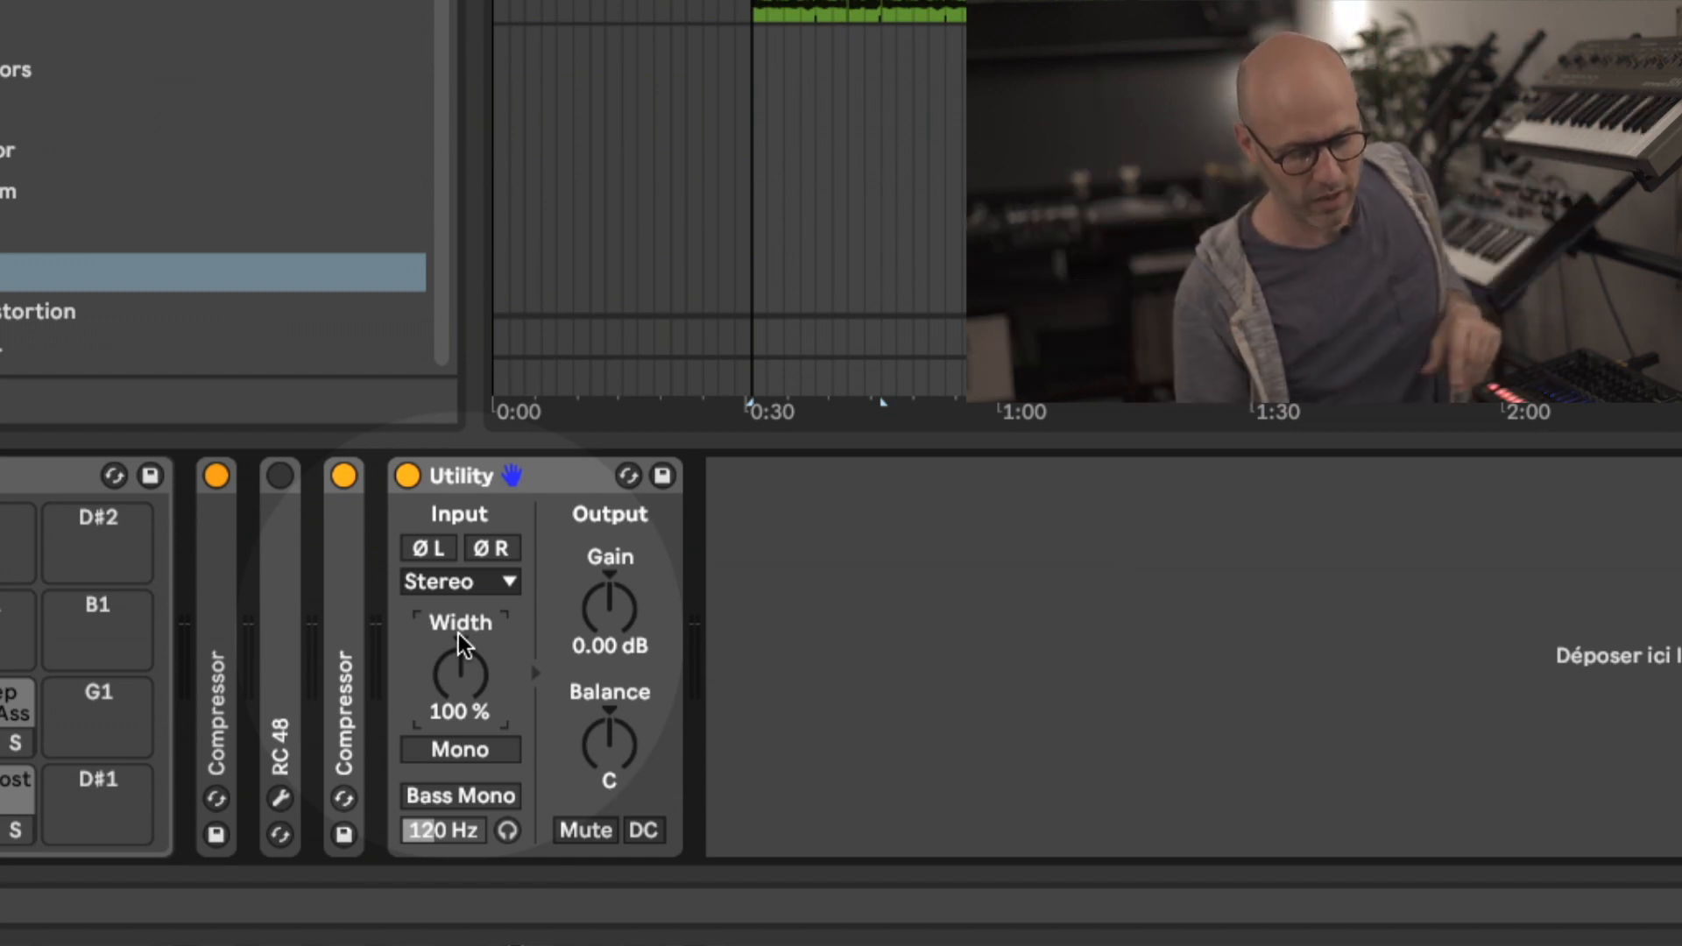
Switch Utility's Width to Mid/Side mode and audition the M/S Balance at 100M and 100S, resetting it to 0
{"action": "right_click", "coordinate": [457, 670]}
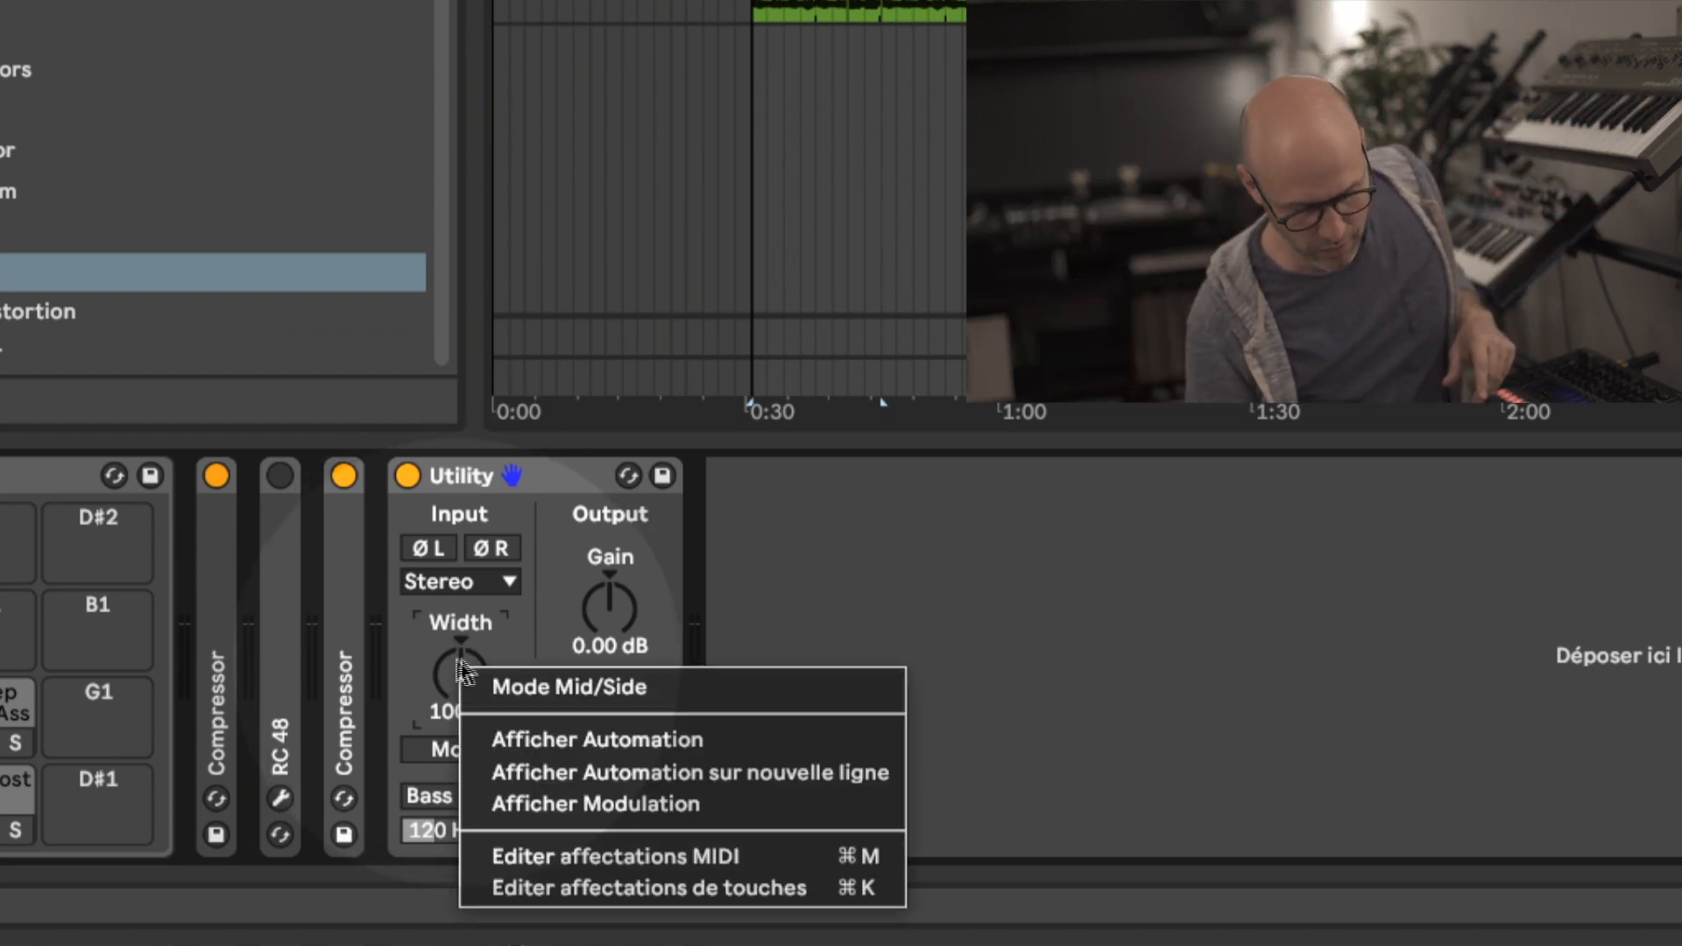
{"action": "left_click", "coordinate": [498, 687]}
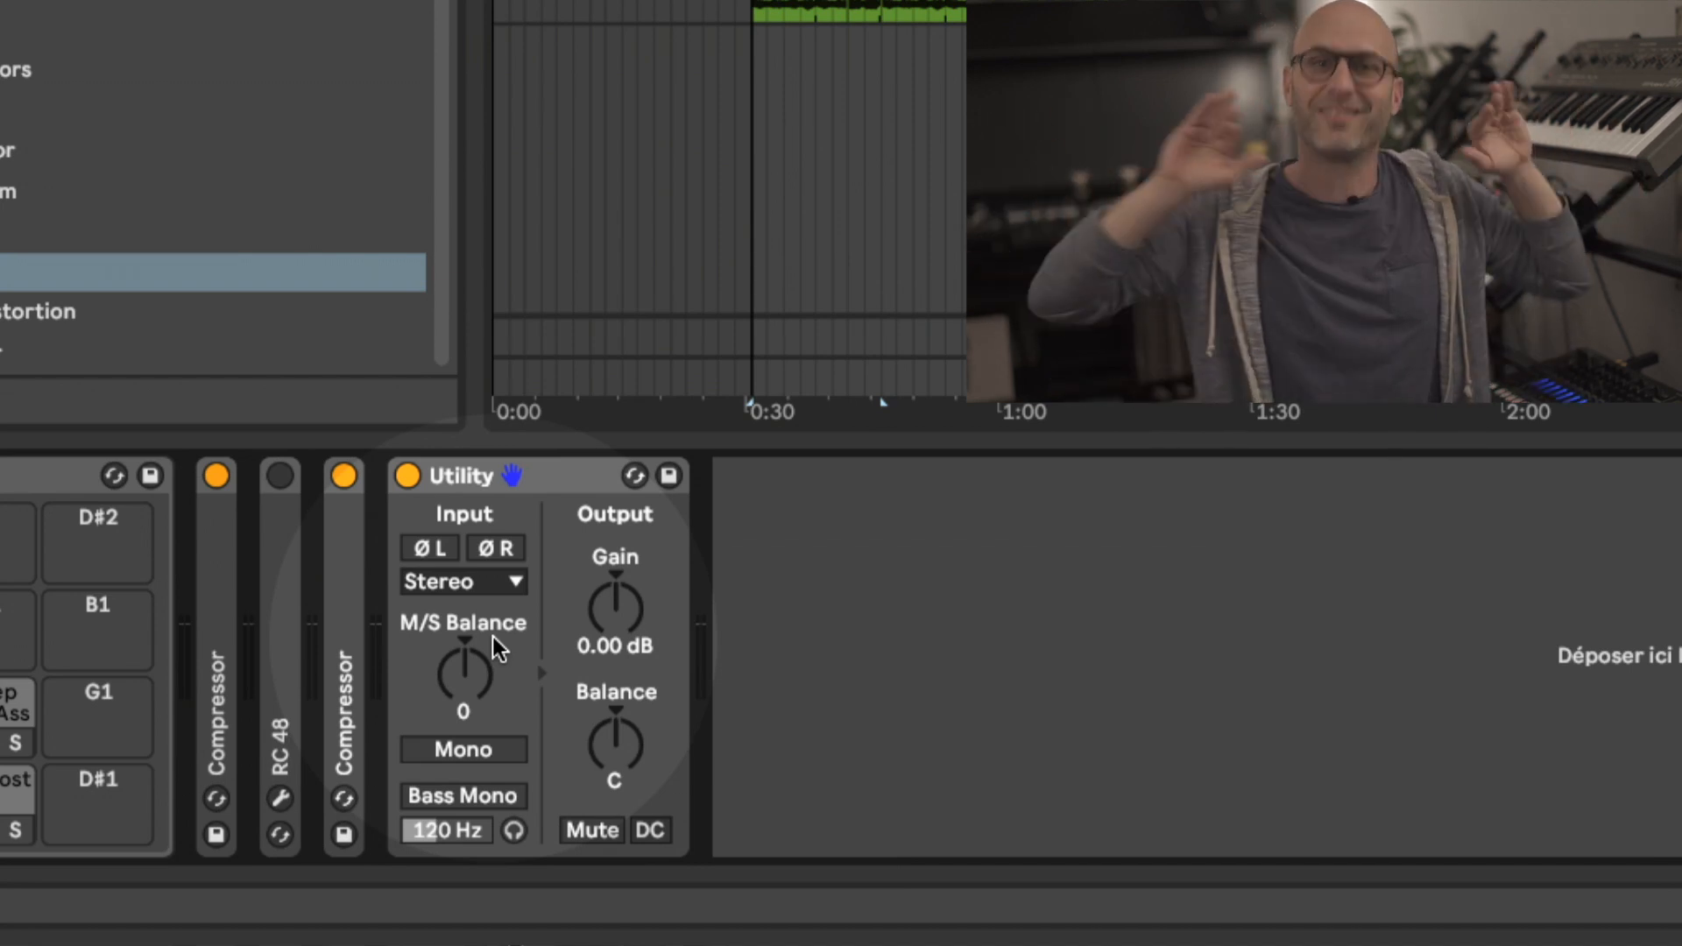
{"action": "left_click_drag", "start_coordinate": [466, 703], "coordinate": [466, 613]}
{"action": "key", "text": "space"}
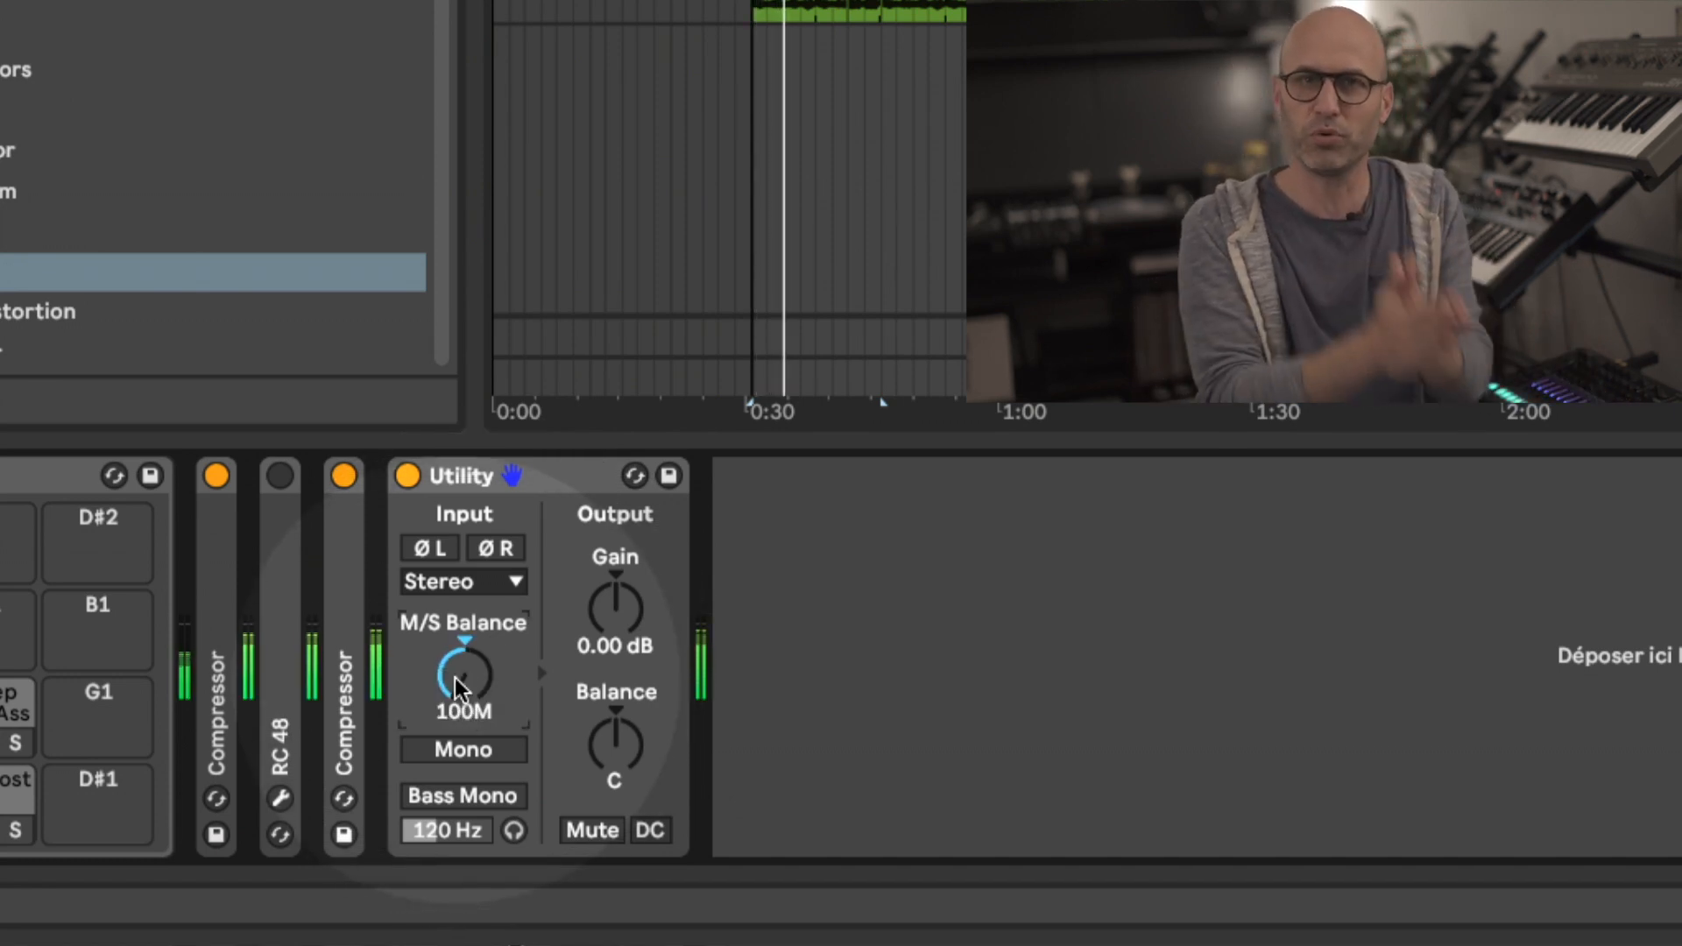
{"action": "left_click_drag", "start_coordinate": [455, 679], "coordinate": [455, 504]}
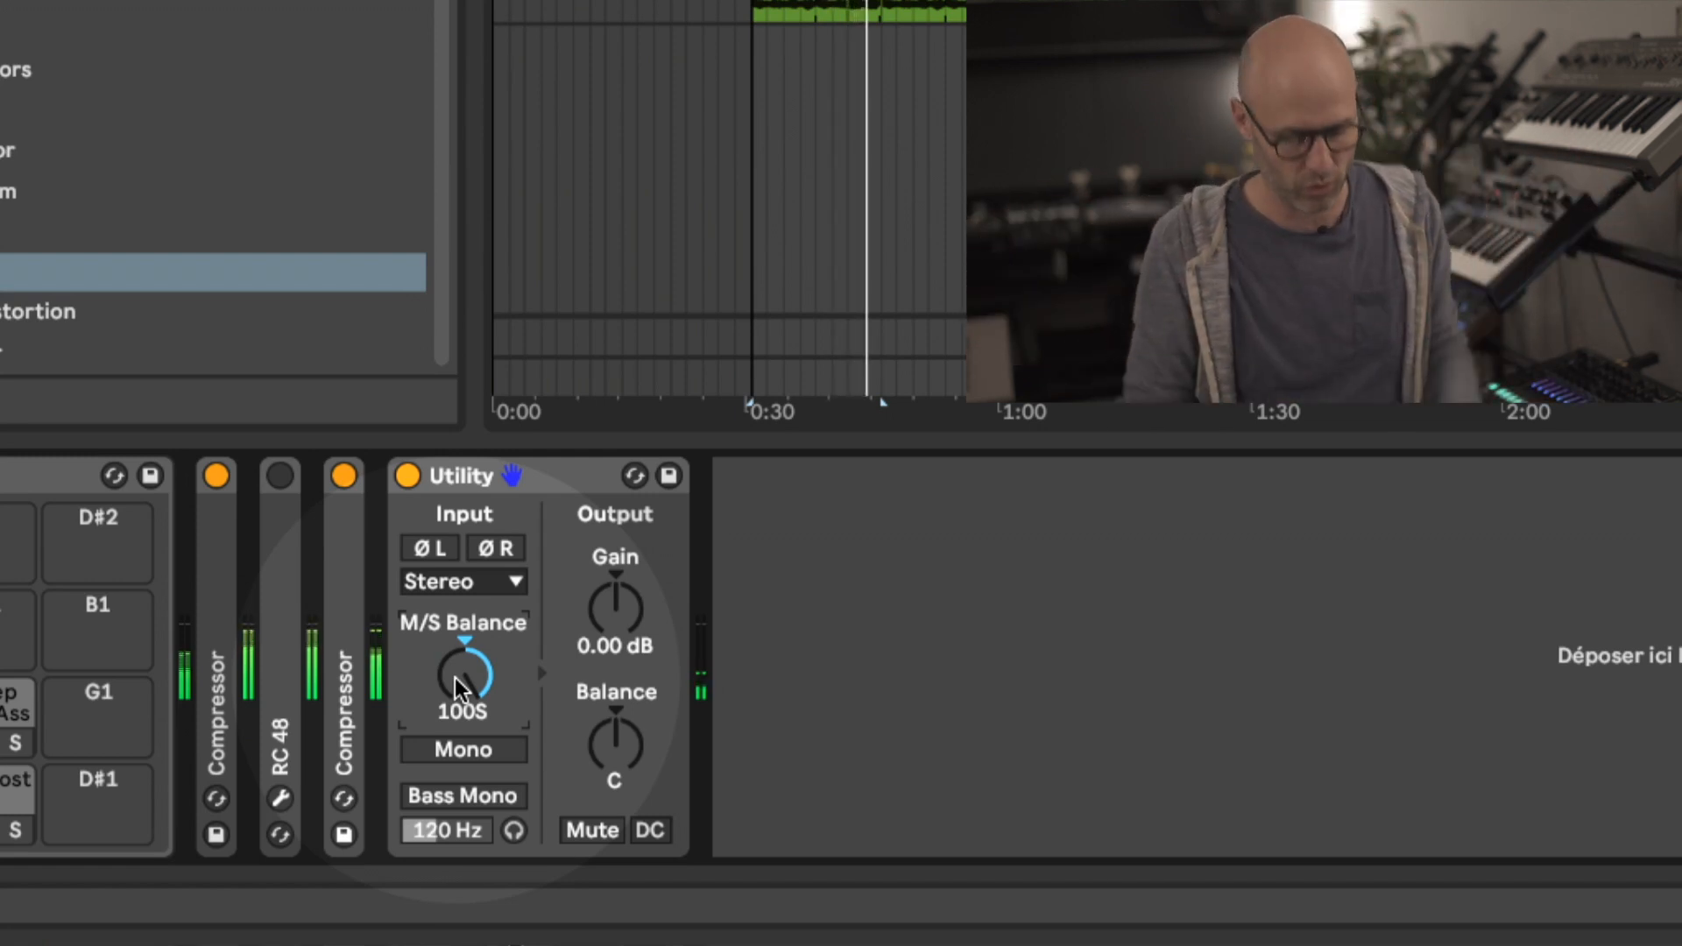
{"action": "double_click", "coordinate": [461, 634]}
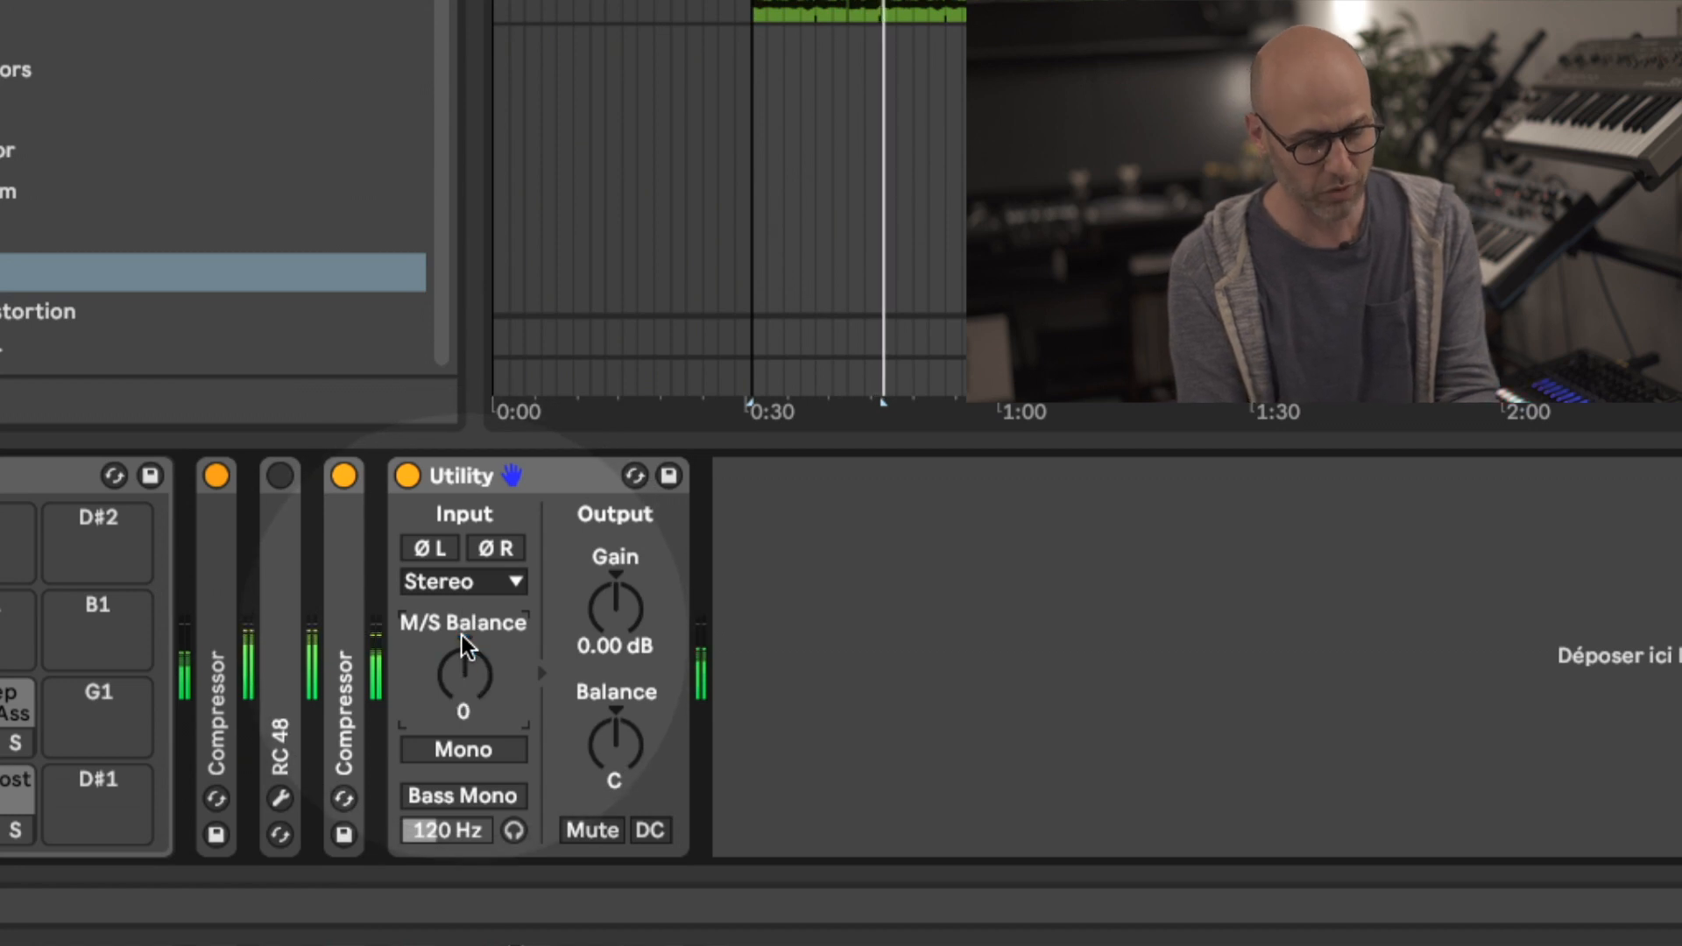
With playback stopped, turn on Mono in Utility and add a Delay effect after it
{"action": "key", "text": "space"}
{"action": "left_click", "coordinate": [457, 753]}
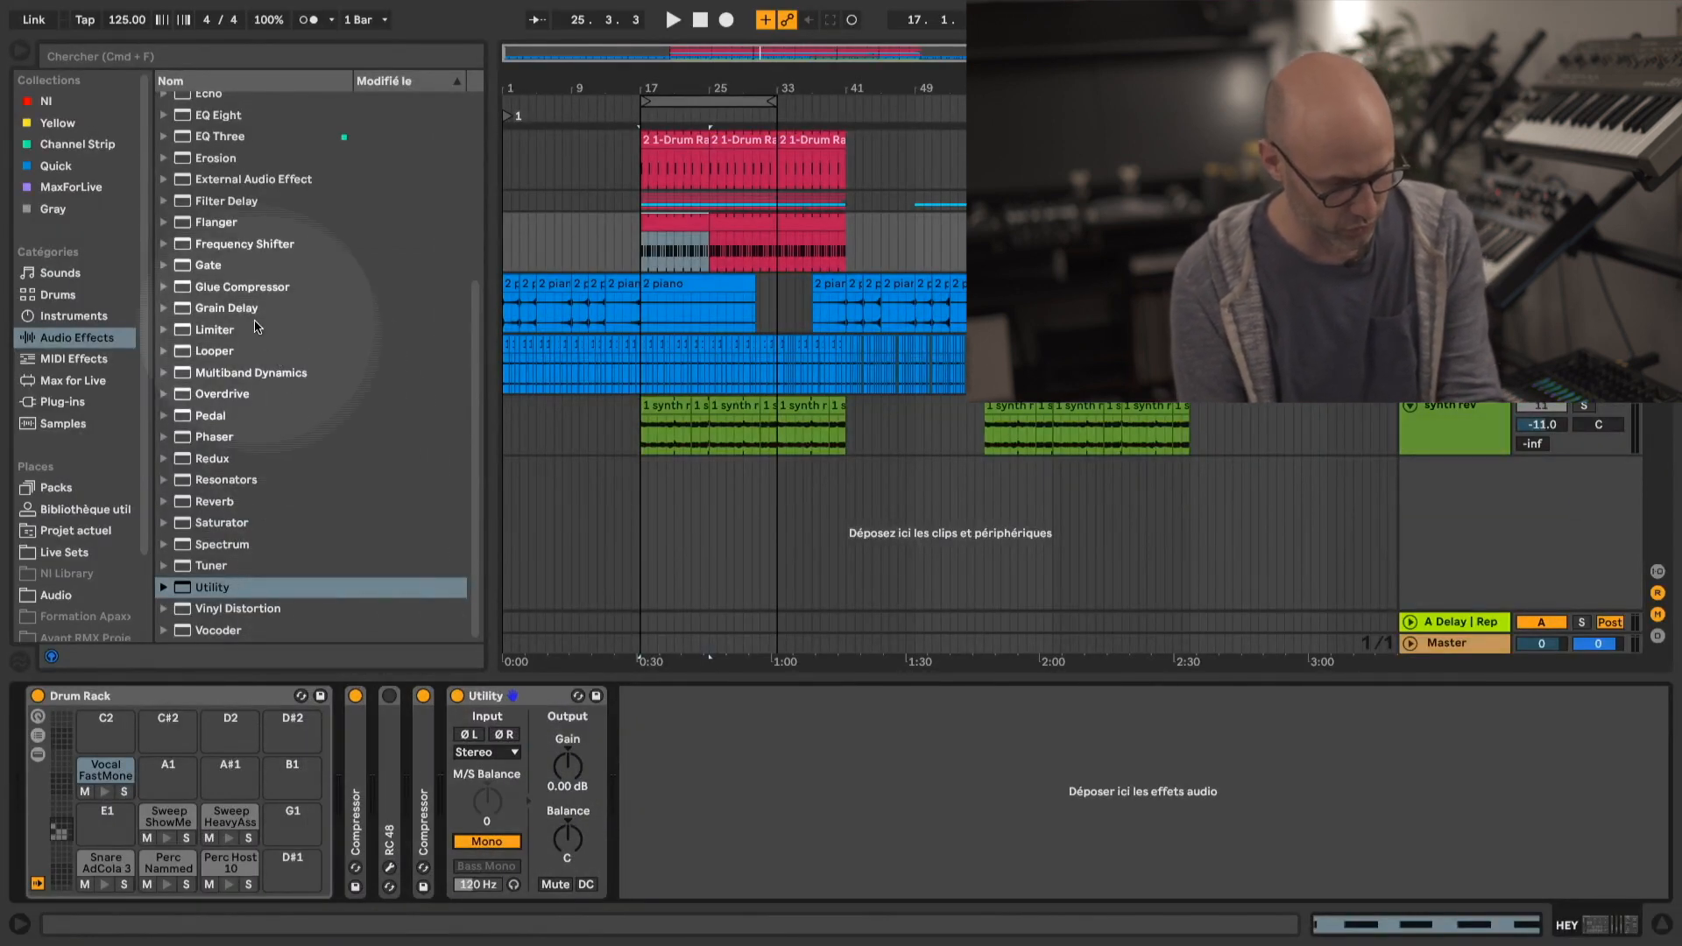
{"action": "scroll", "coordinate": [151, 293], "scroll_direction": "up", "scroll_amount": 5}
{"action": "left_click_drag", "start_coordinate": [187, 319], "coordinate": [667, 769]}
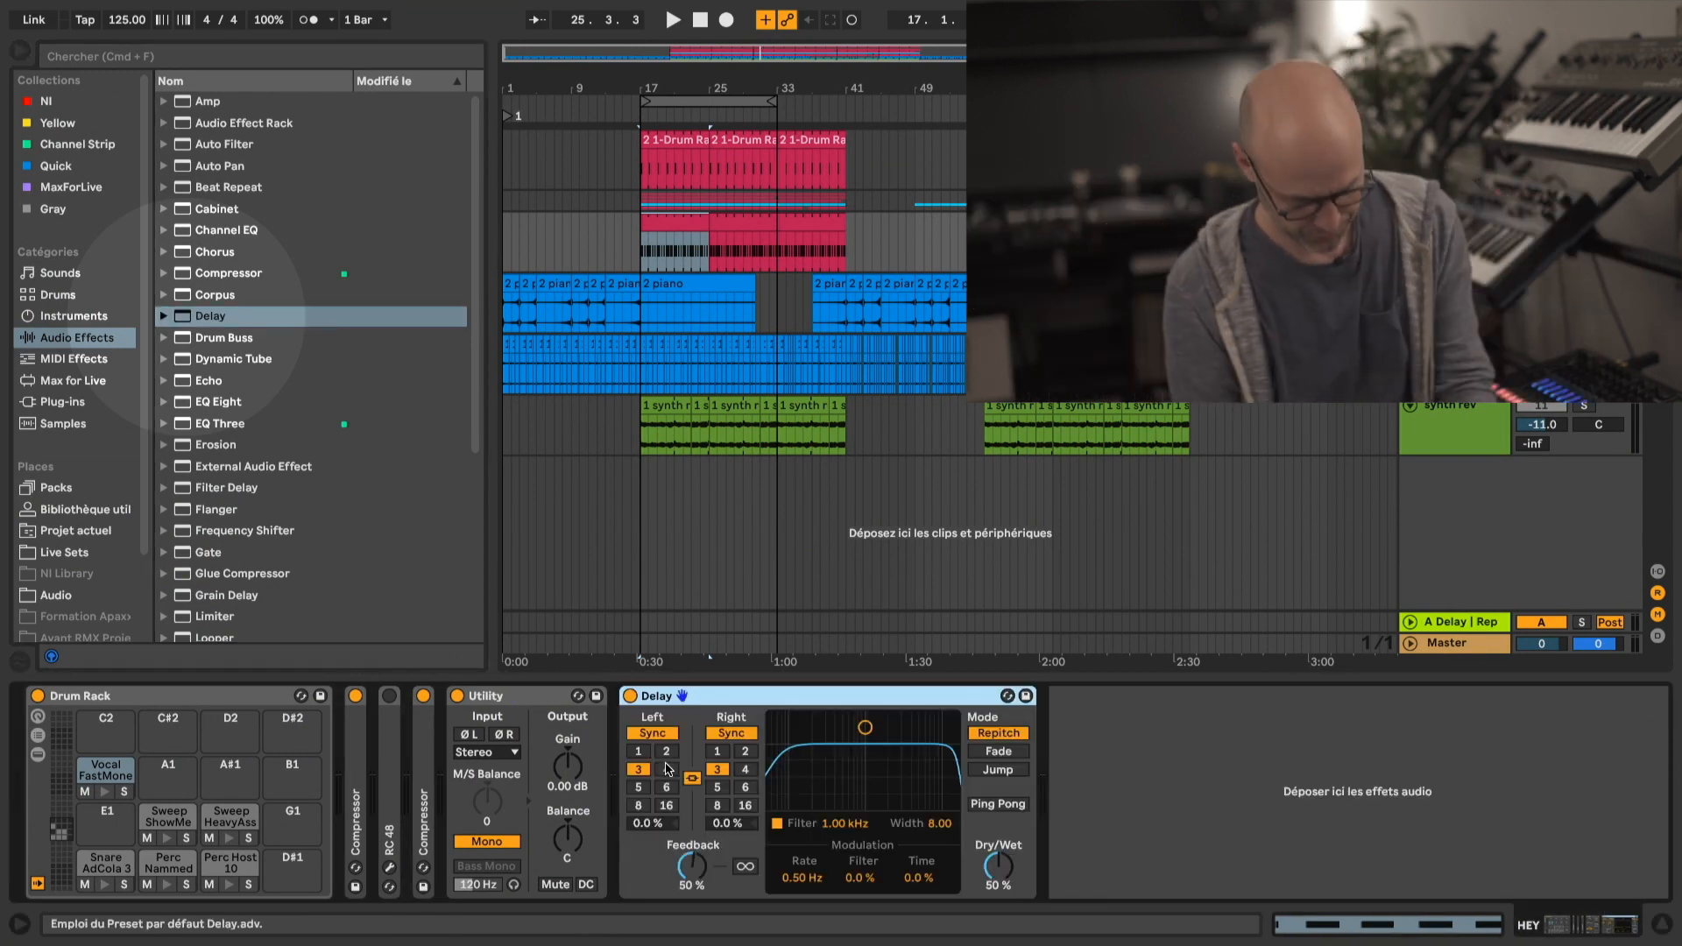
During playback, configure the Delay with Dry/Wet at 98 %, Feedback at 0 % and both channels in Time mode at 1.00 ms
{"action": "key", "text": "space"}
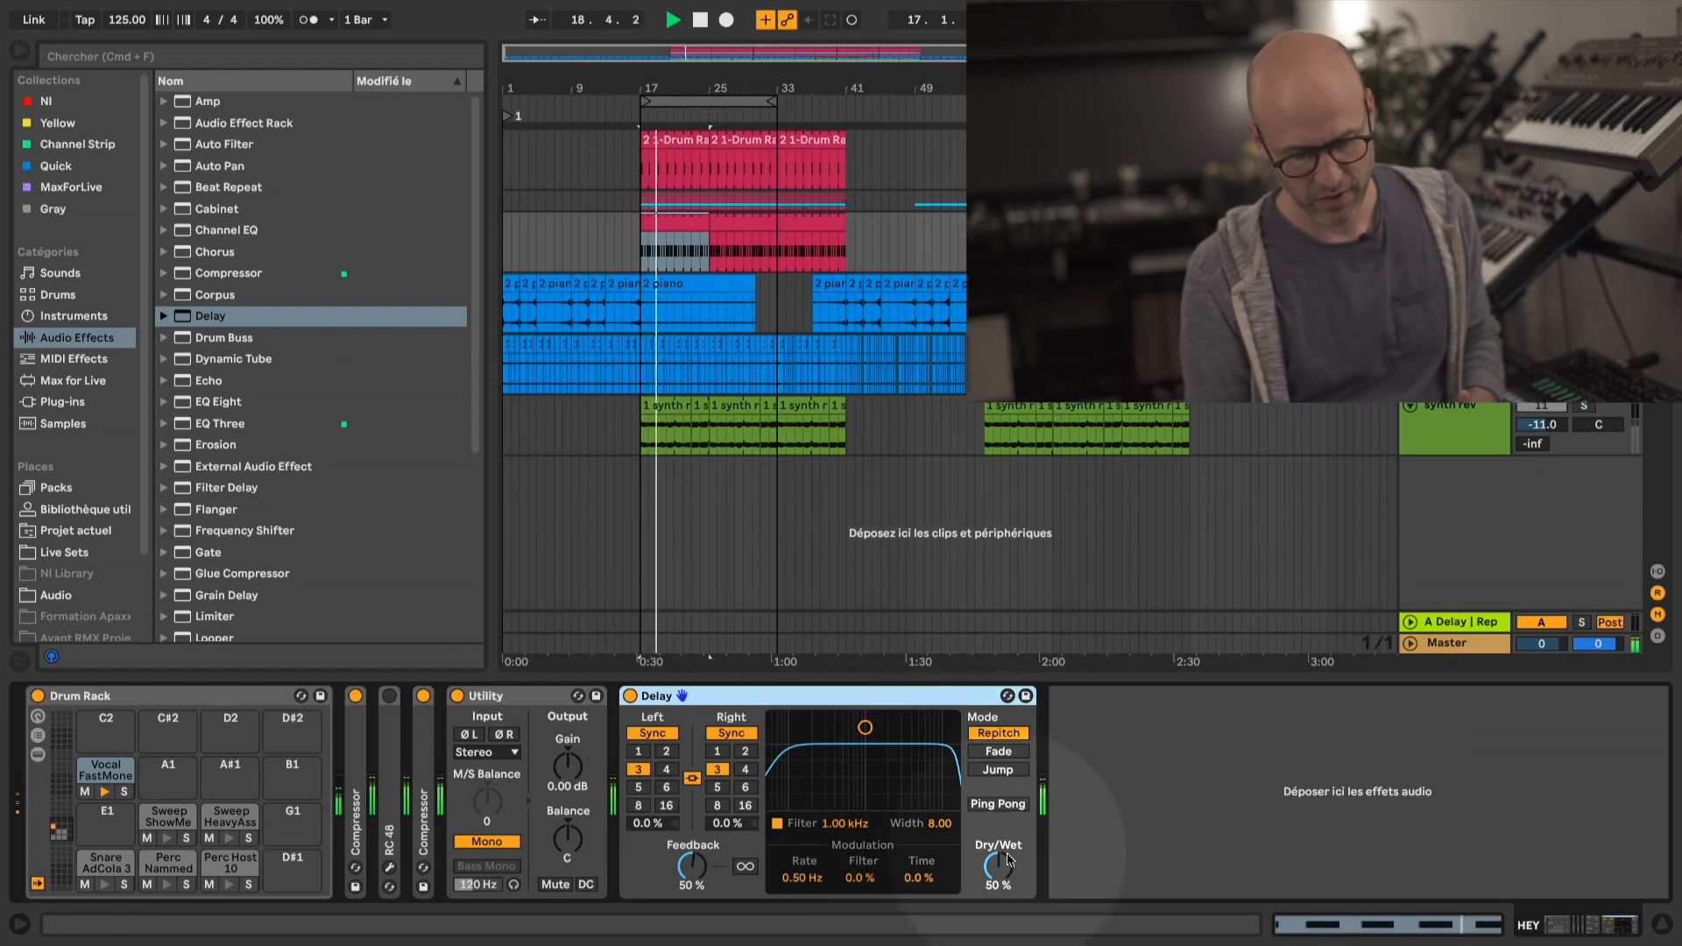
{"action": "left_click_drag", "start_coordinate": [999, 867], "coordinate": [1002, 874]}
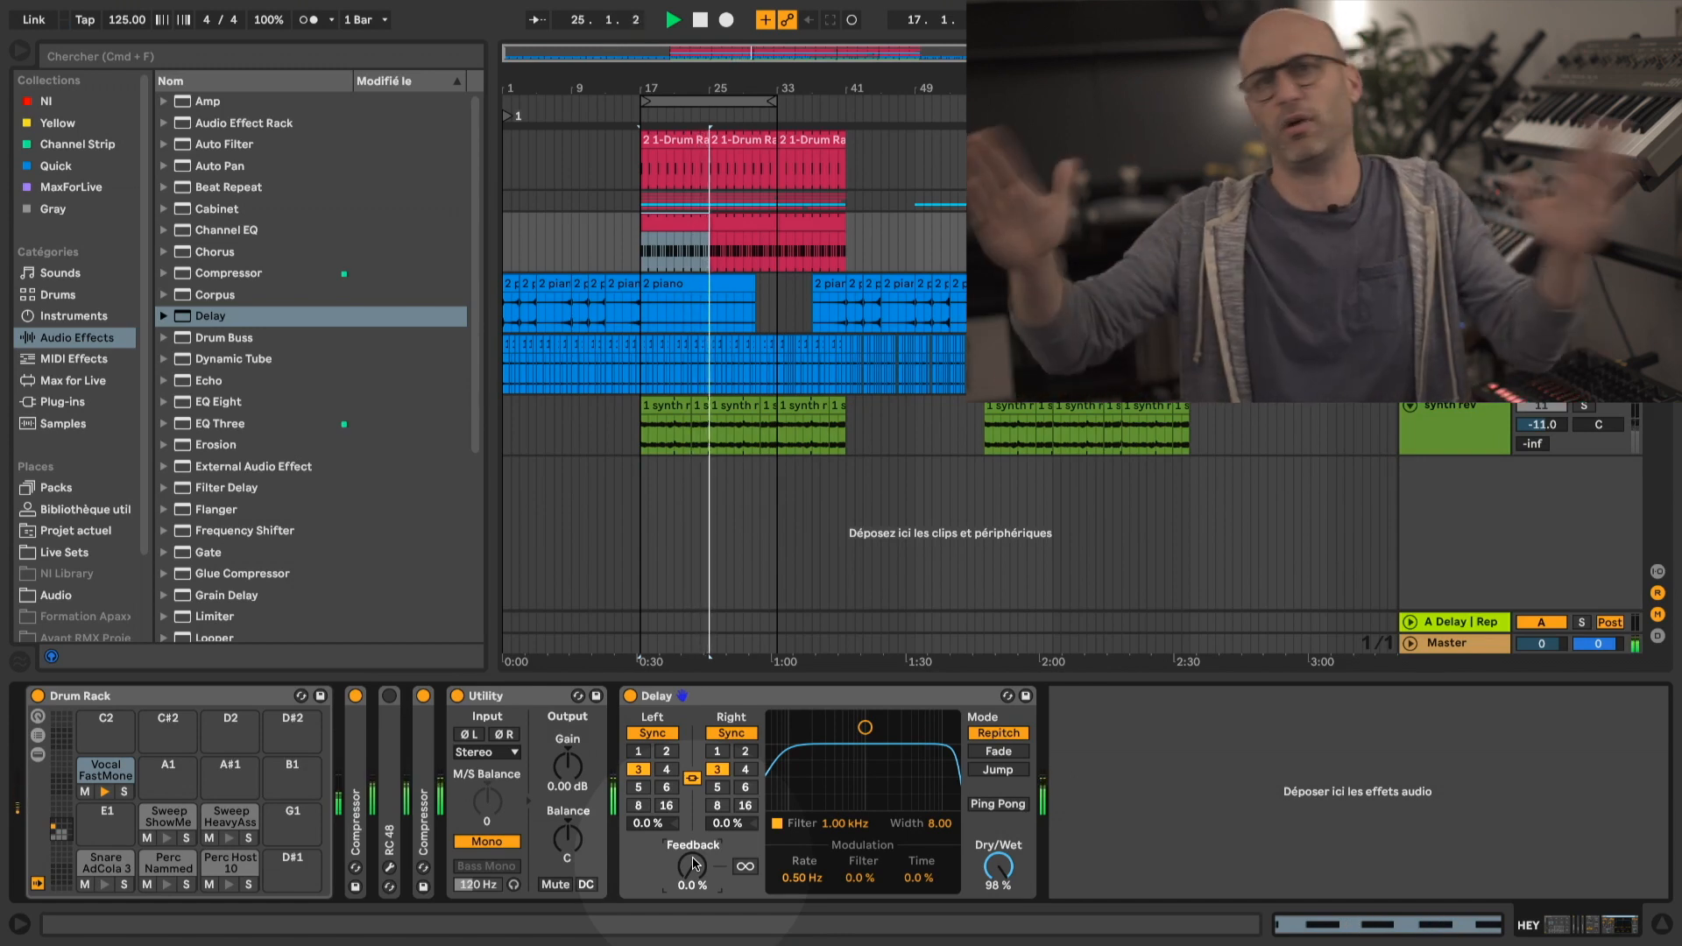
{"action": "left_click", "coordinate": [649, 733]}
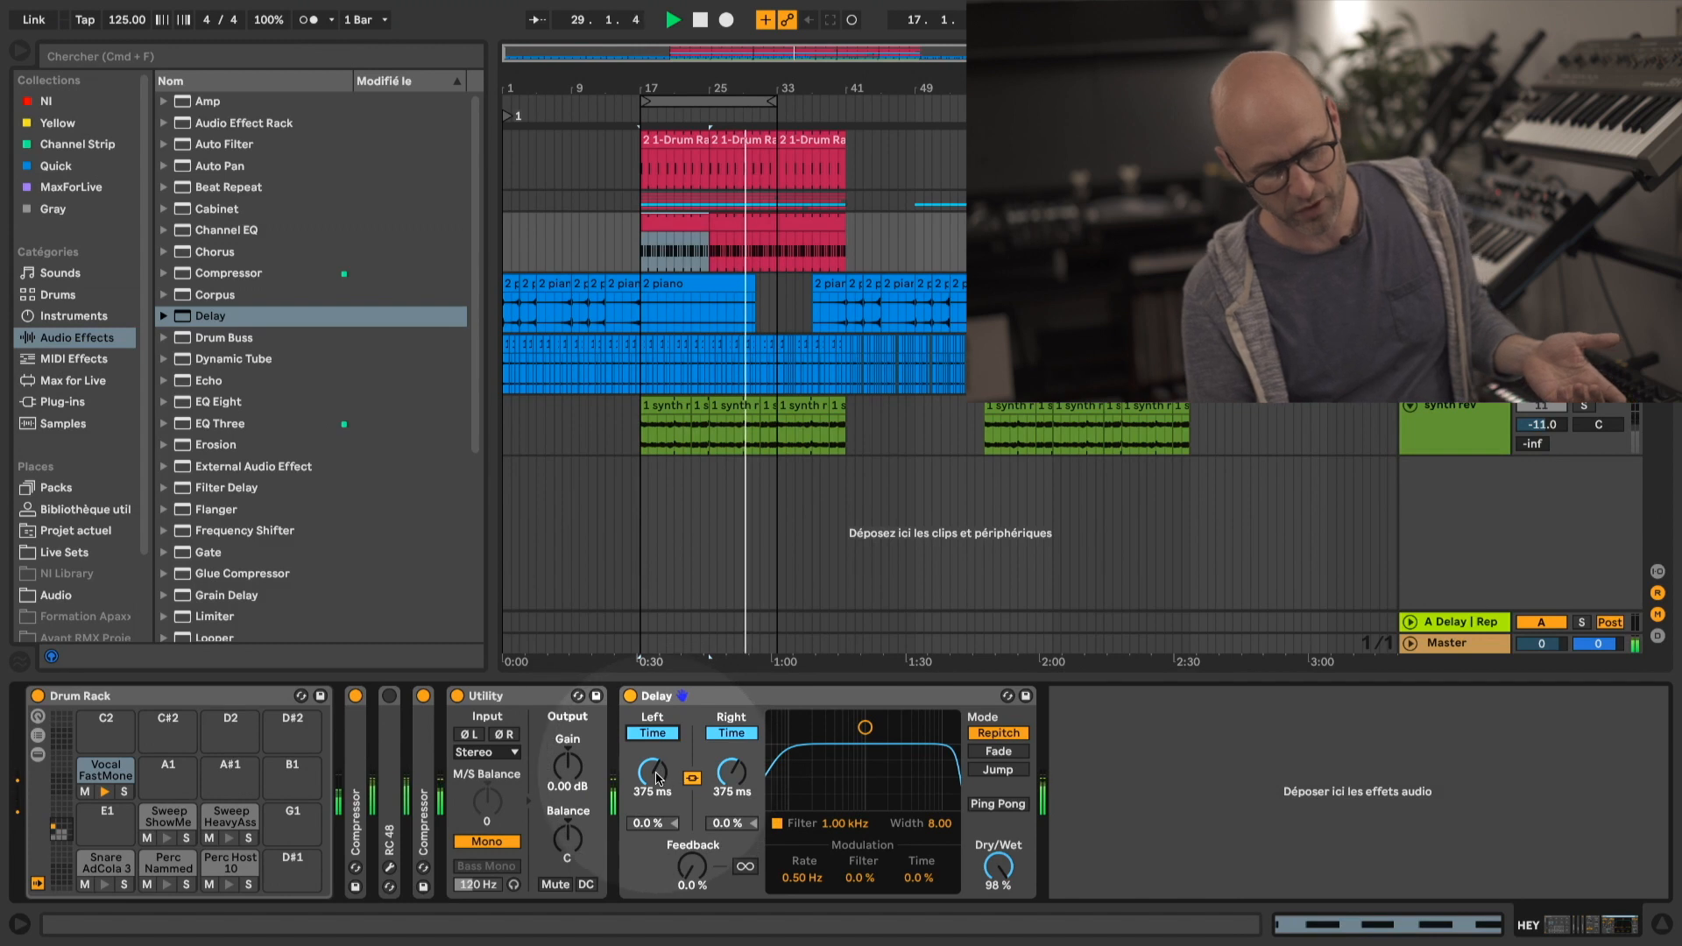
{"action": "left_click_drag", "start_coordinate": [652, 773], "coordinate": [652, 798]}
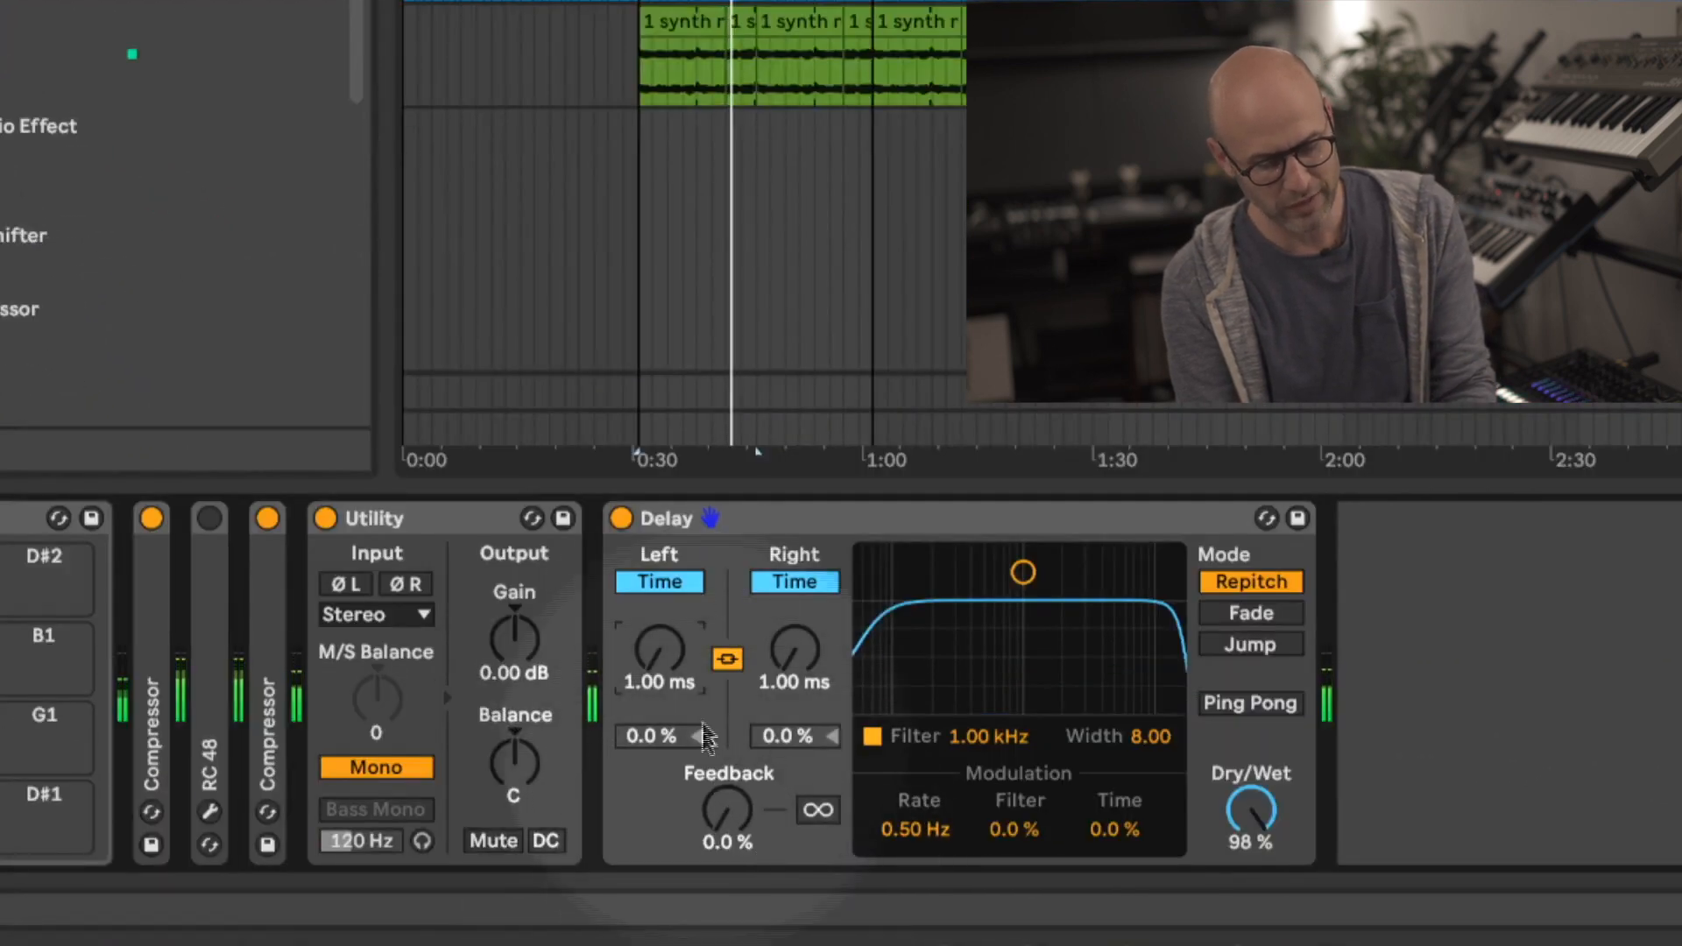
Unlink the Delay's channels and set the right one to Time mode at 11.9 ms
{"action": "left_click", "coordinate": [727, 660]}
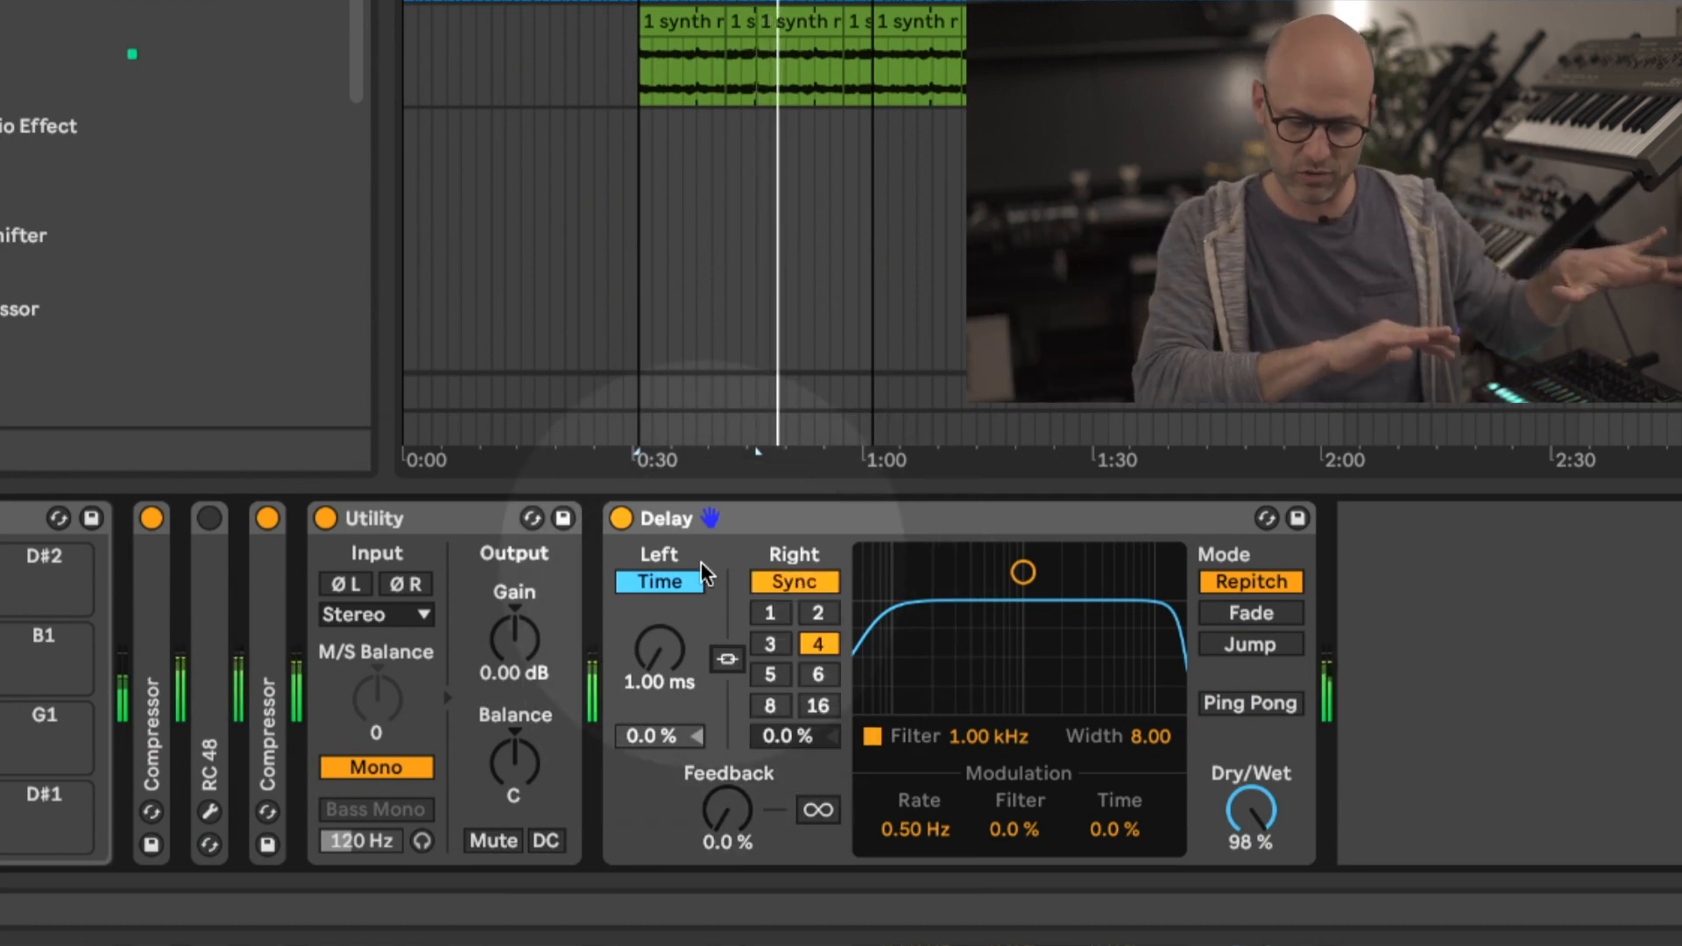
{"action": "left_click", "coordinate": [779, 581]}
{"action": "left_click_drag", "start_coordinate": [793, 662], "coordinate": [793, 740]}
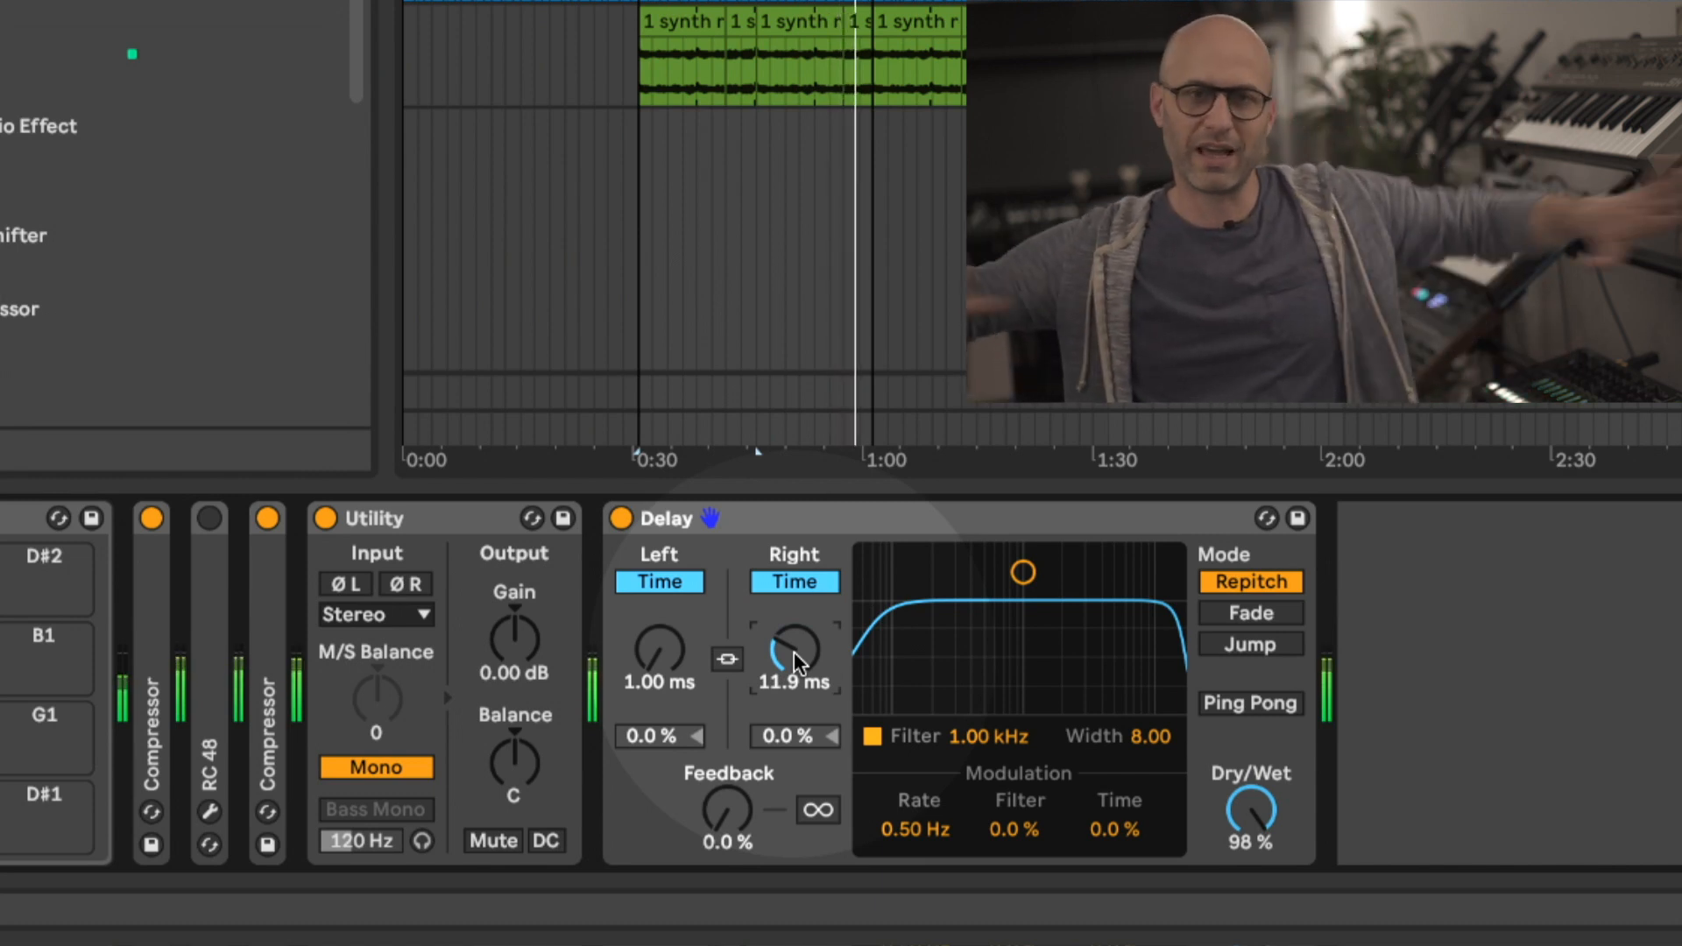
Audition the Delay's right channel at 73.3 ms and 1.50 ms, returning it to 11.9 ms
{"action": "left_click_drag", "start_coordinate": [794, 652], "coordinate": [794, 631]}
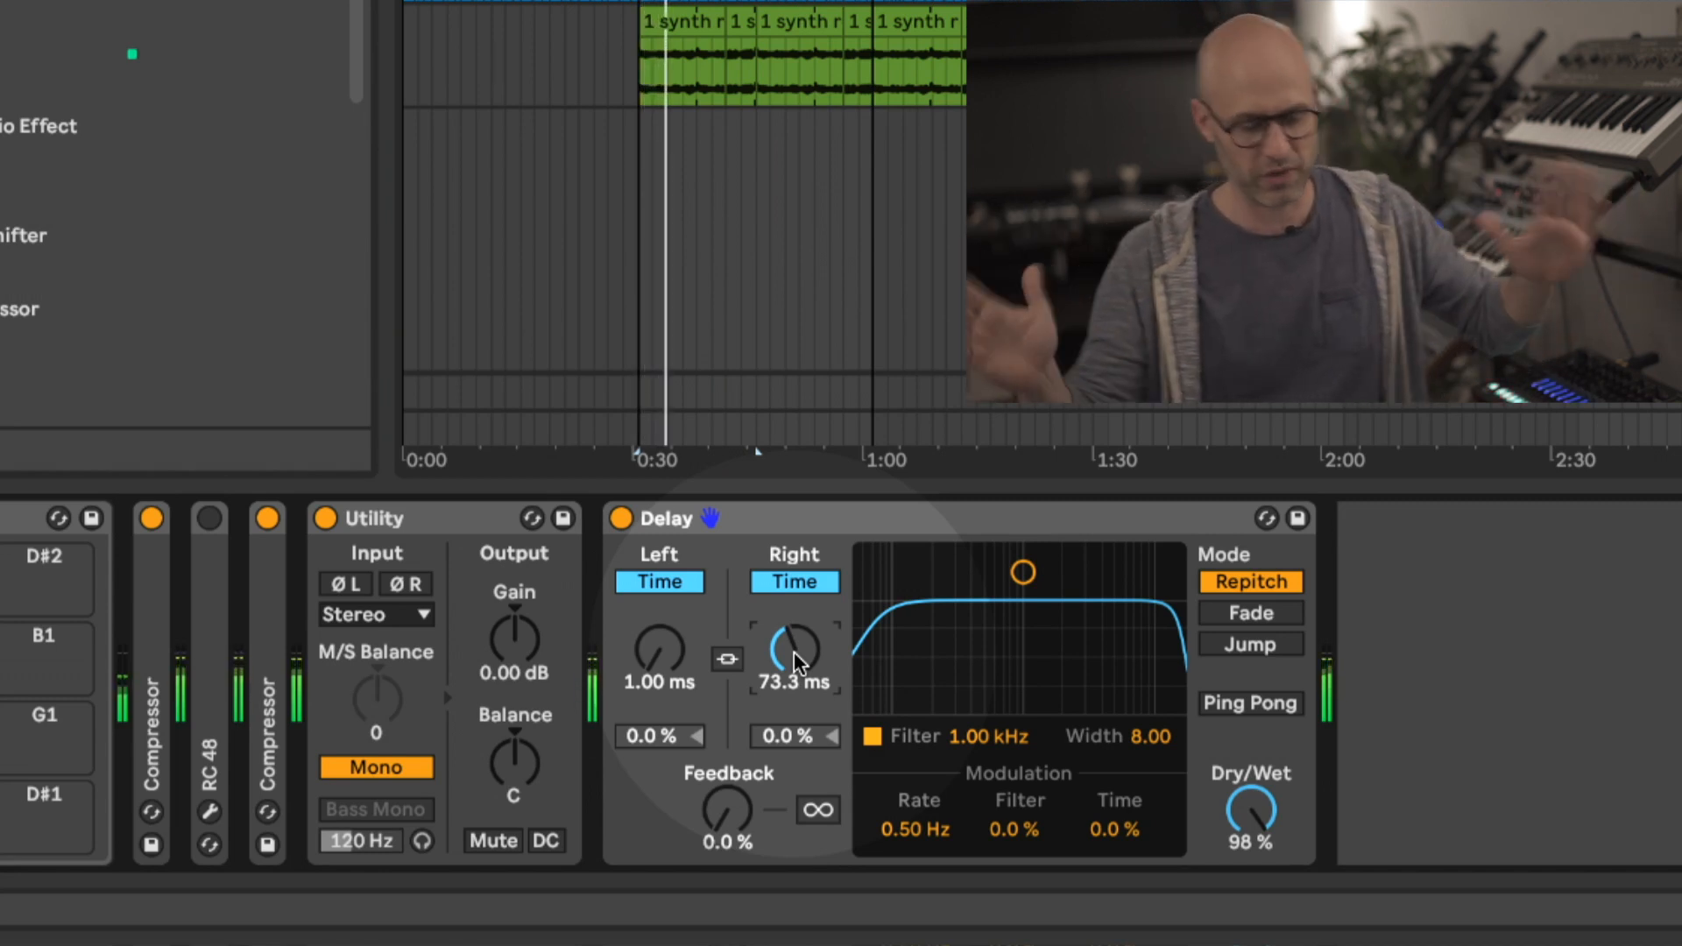
{"action": "left_click_drag", "start_coordinate": [794, 652], "coordinate": [794, 701]}
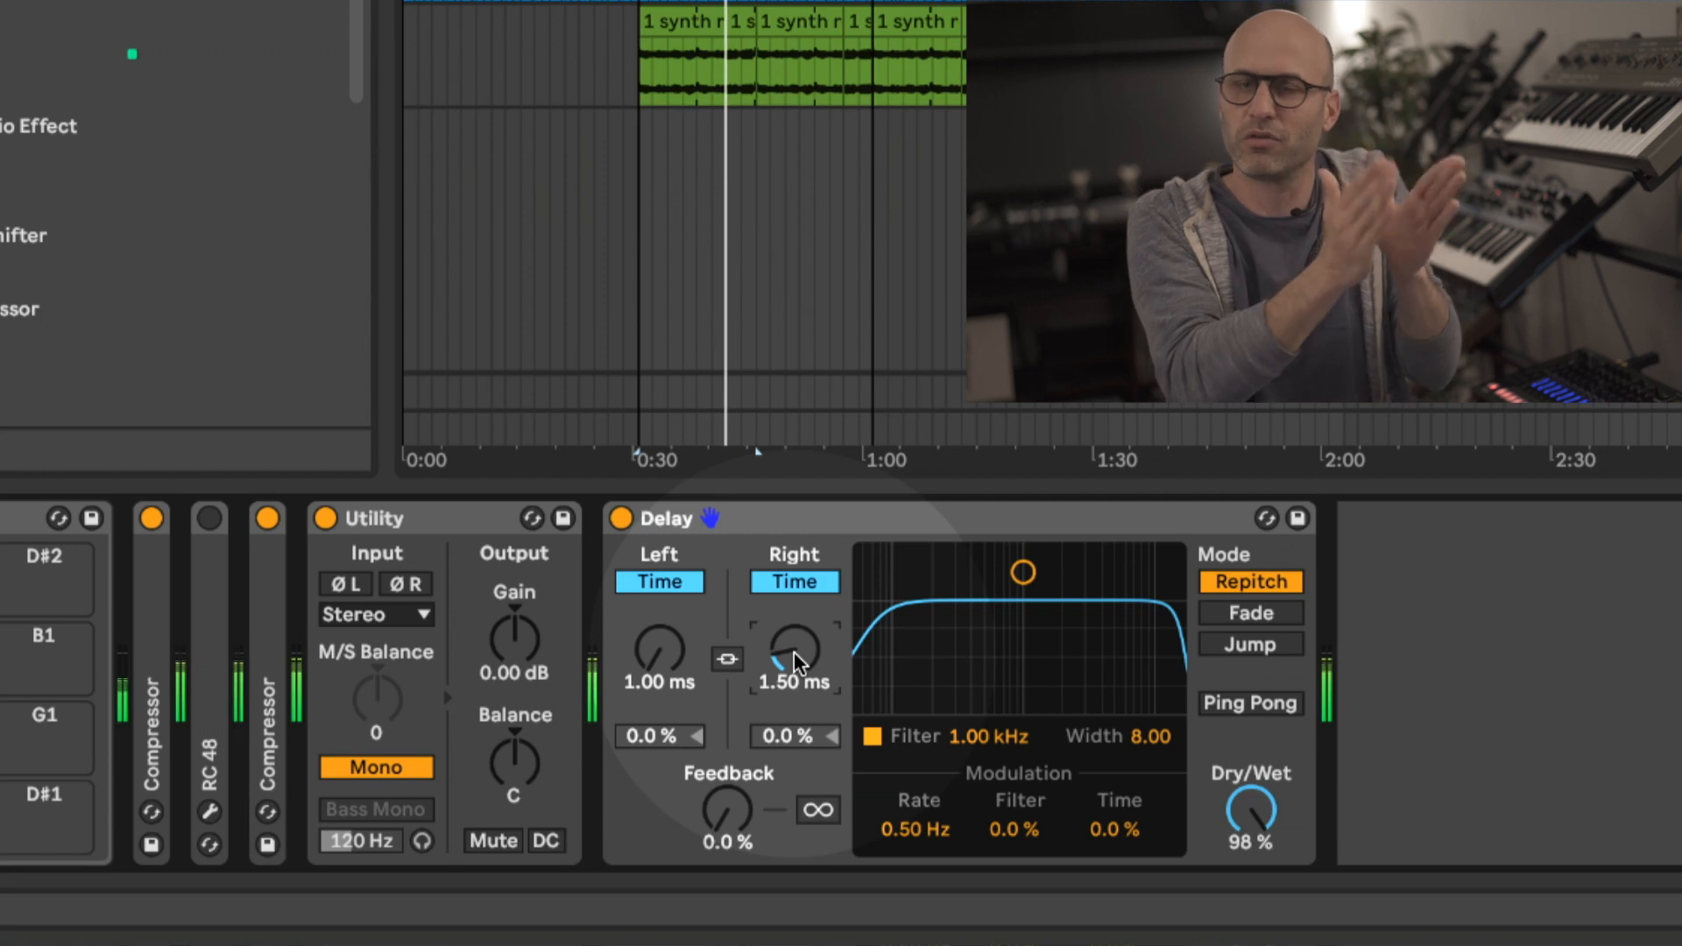
{"action": "left_click_drag", "start_coordinate": [793, 659], "coordinate": [794, 619]}
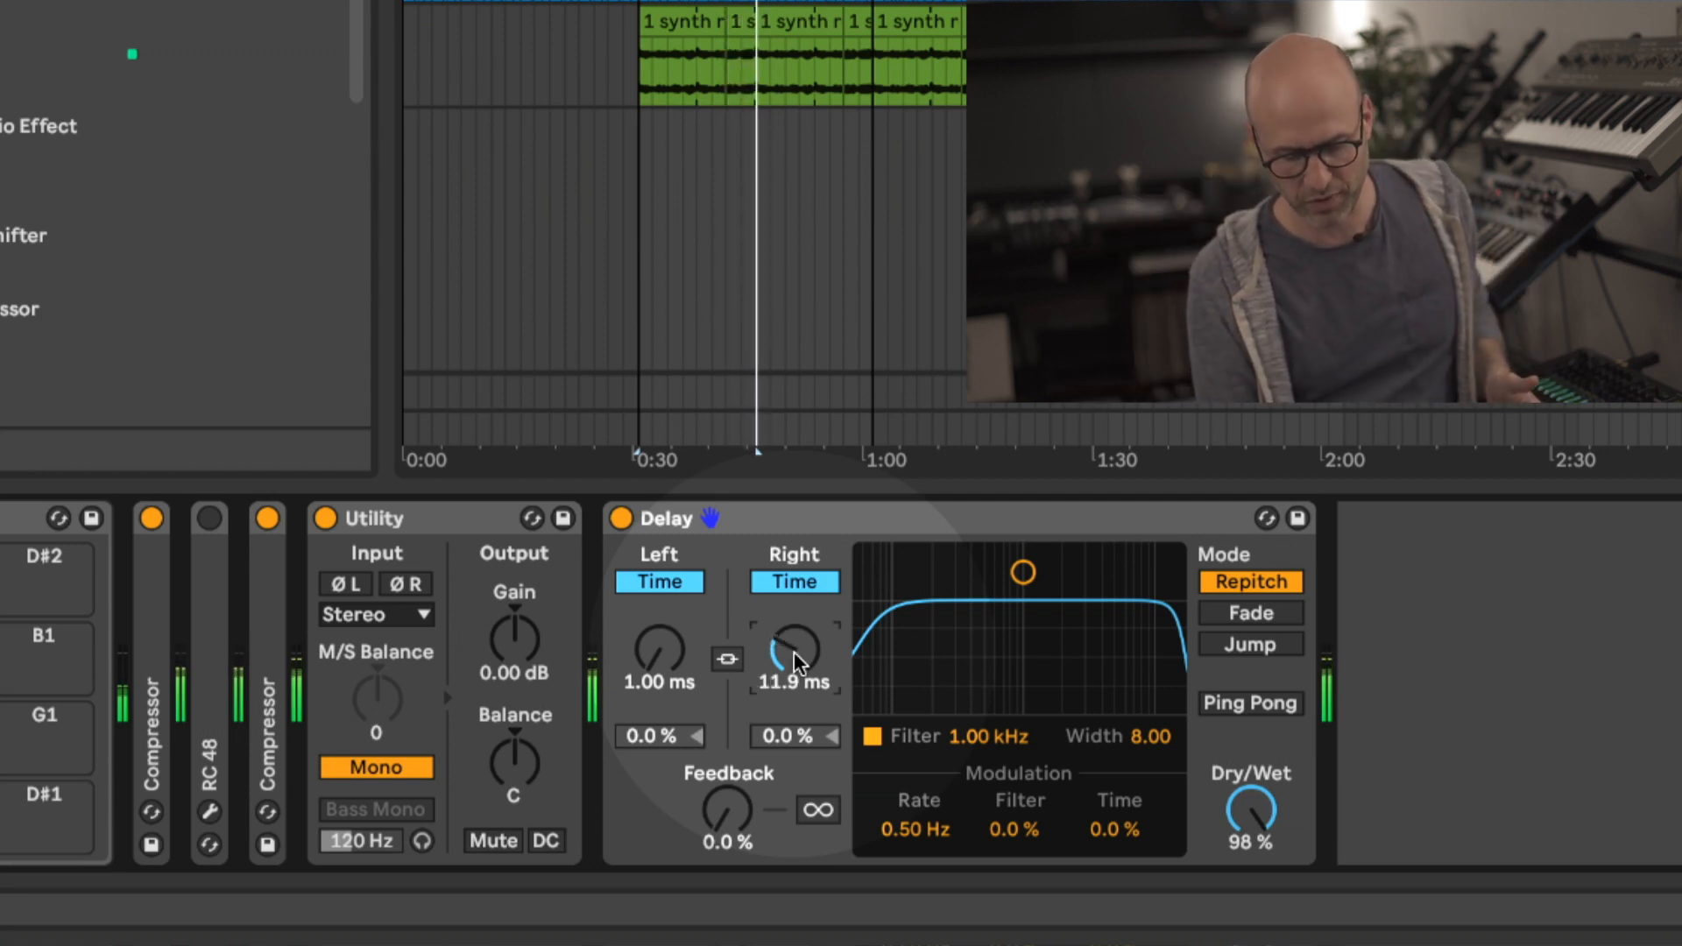
Audition the Delay's Dry/Wet, leave it at 100 % and bypass the Delay
{"action": "left_click", "coordinate": [1251, 811]}
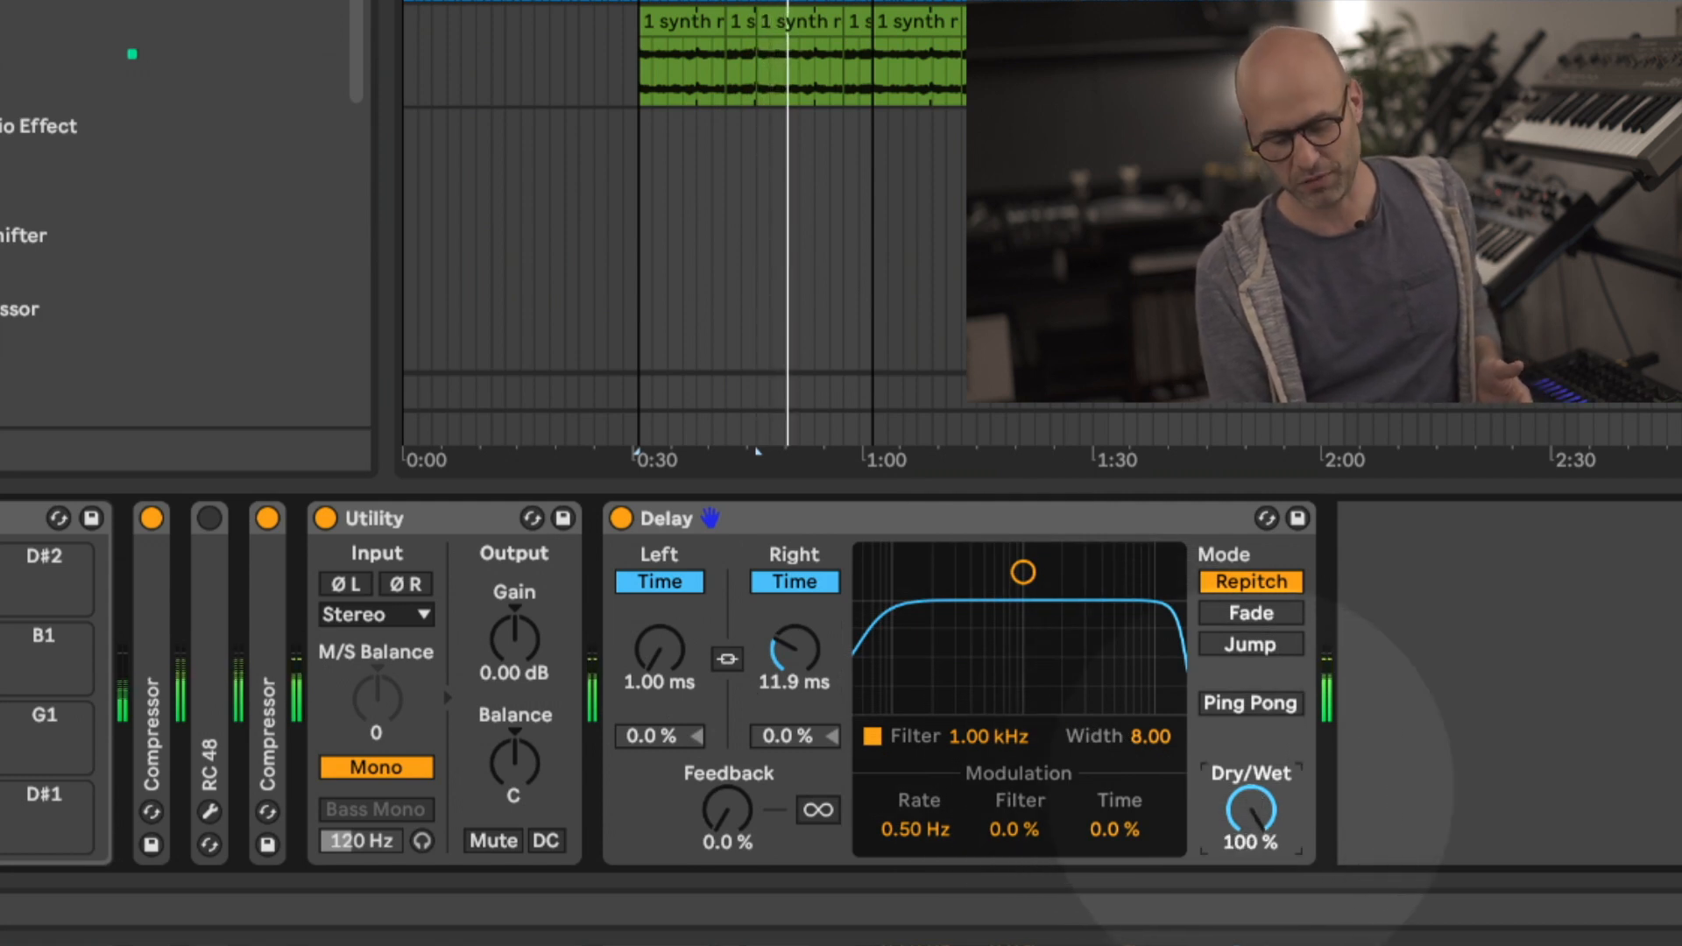
{"action": "left_click_drag", "start_coordinate": [1251, 810], "coordinate": [1251, 899]}
{"action": "left_click_drag", "start_coordinate": [1251, 811], "coordinate": [1251, 723]}
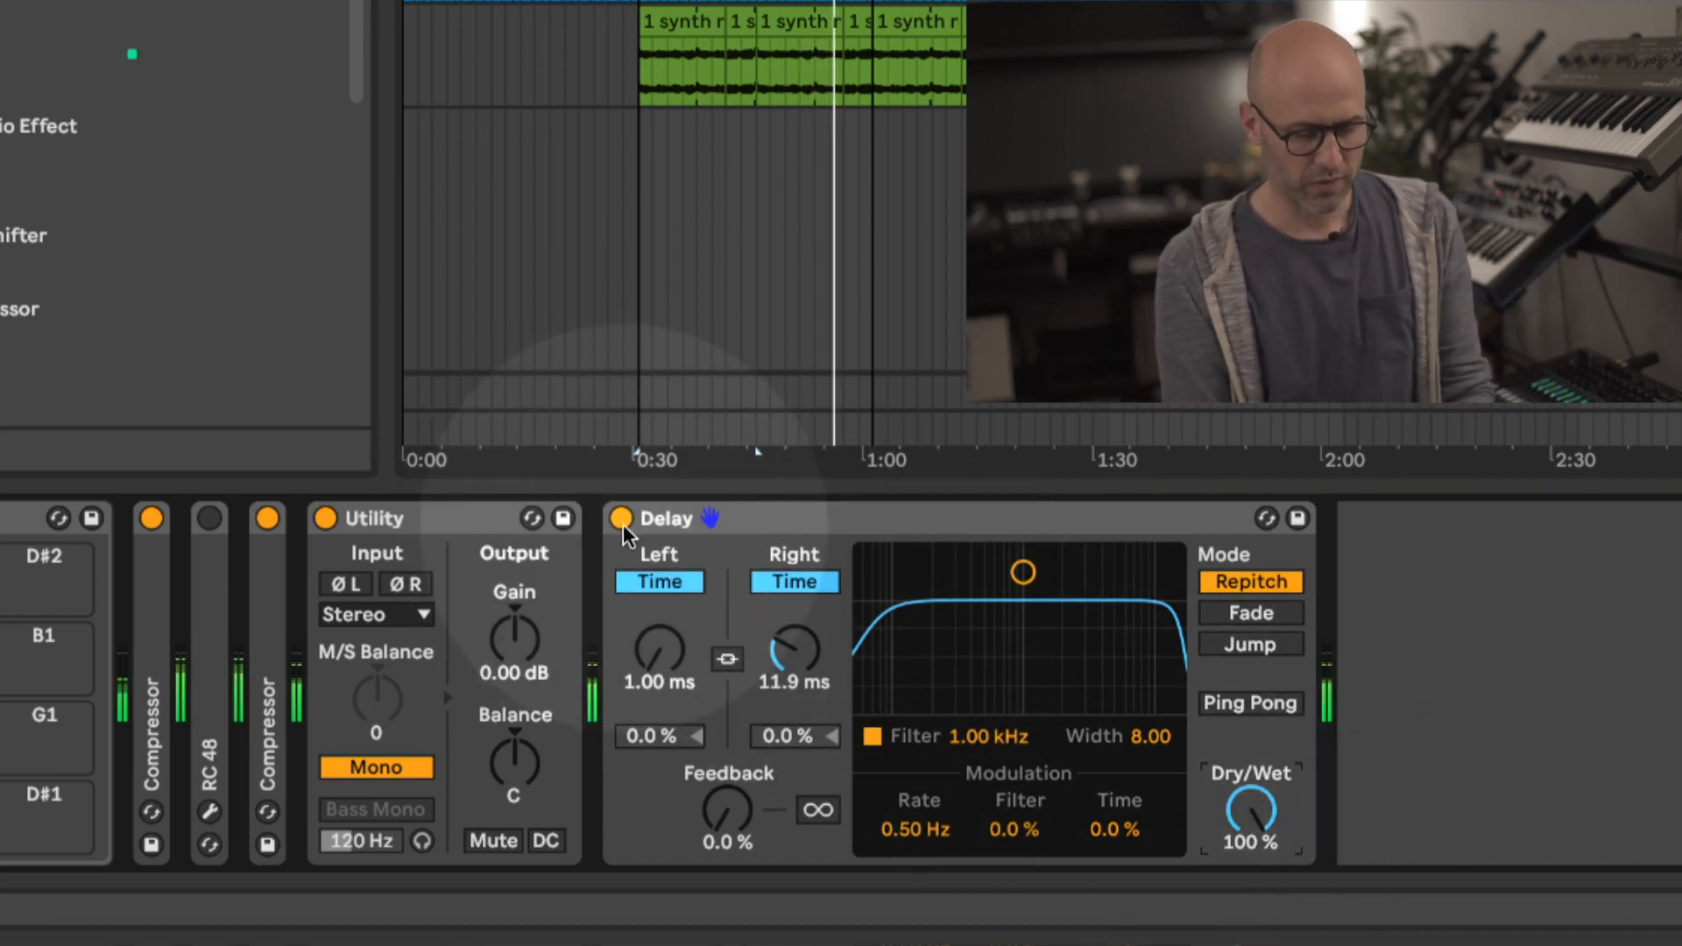
{"action": "left_click", "coordinate": [621, 518]}
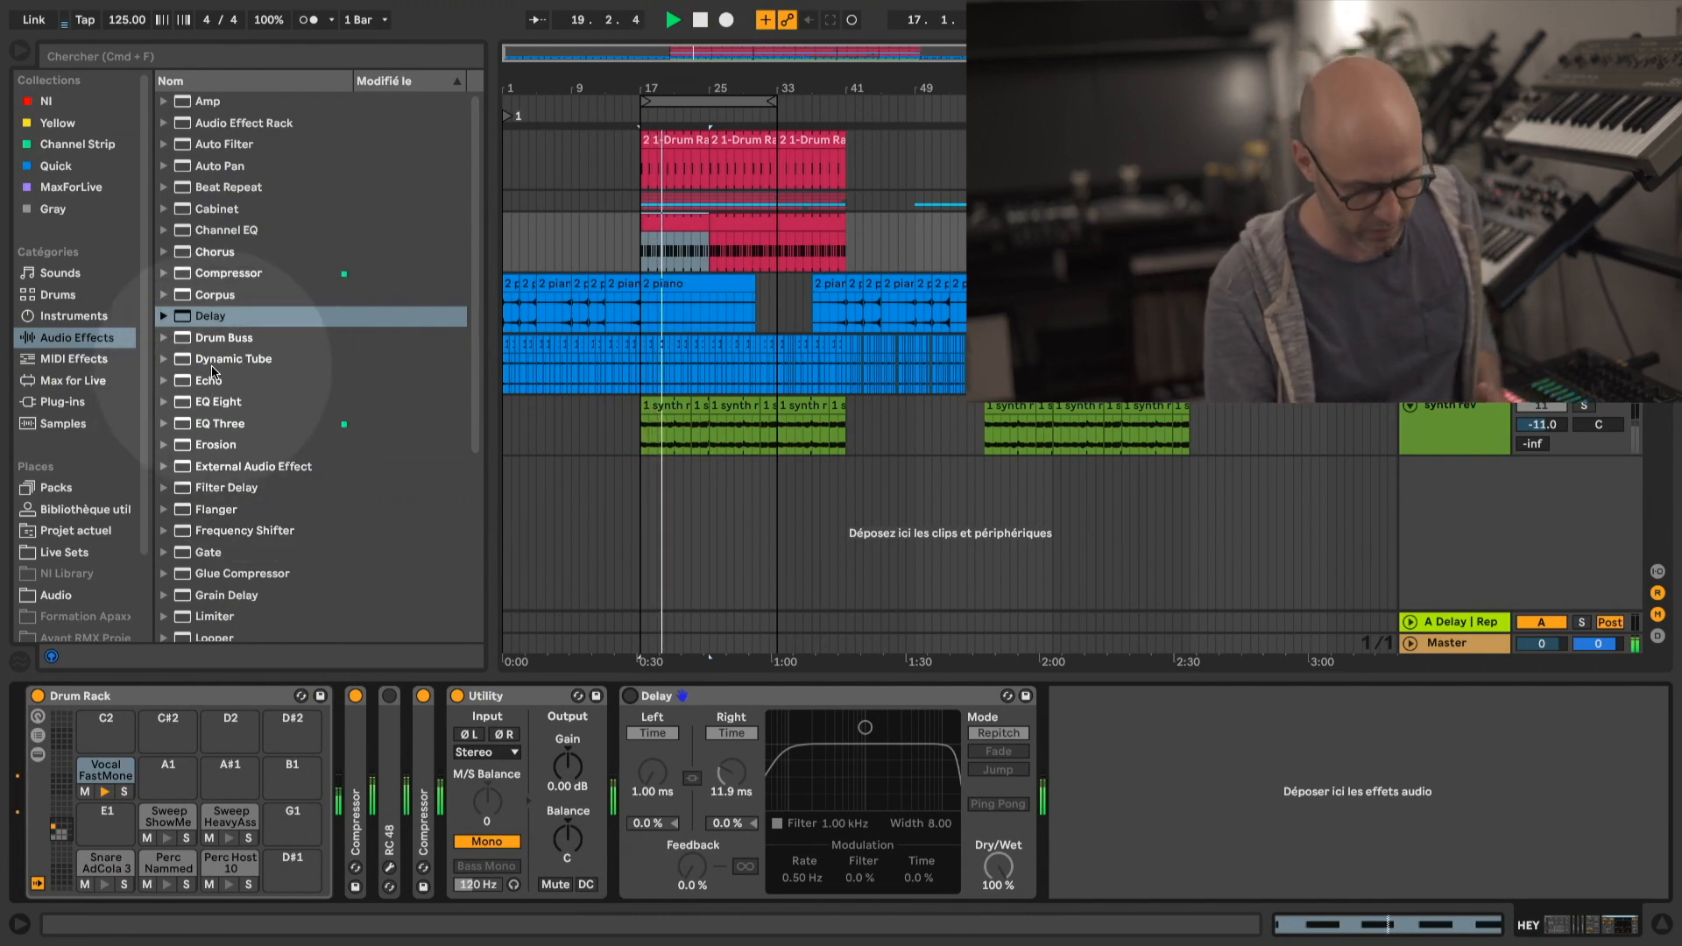
Add a Frequency Shifter after the Delay, set its LFO Amount to 56.1 Hz and bypass the device
{"action": "scroll", "coordinate": [213, 372], "scroll_direction": "down", "scroll_amount": 3}
{"action": "left_click", "coordinate": [186, 470]}
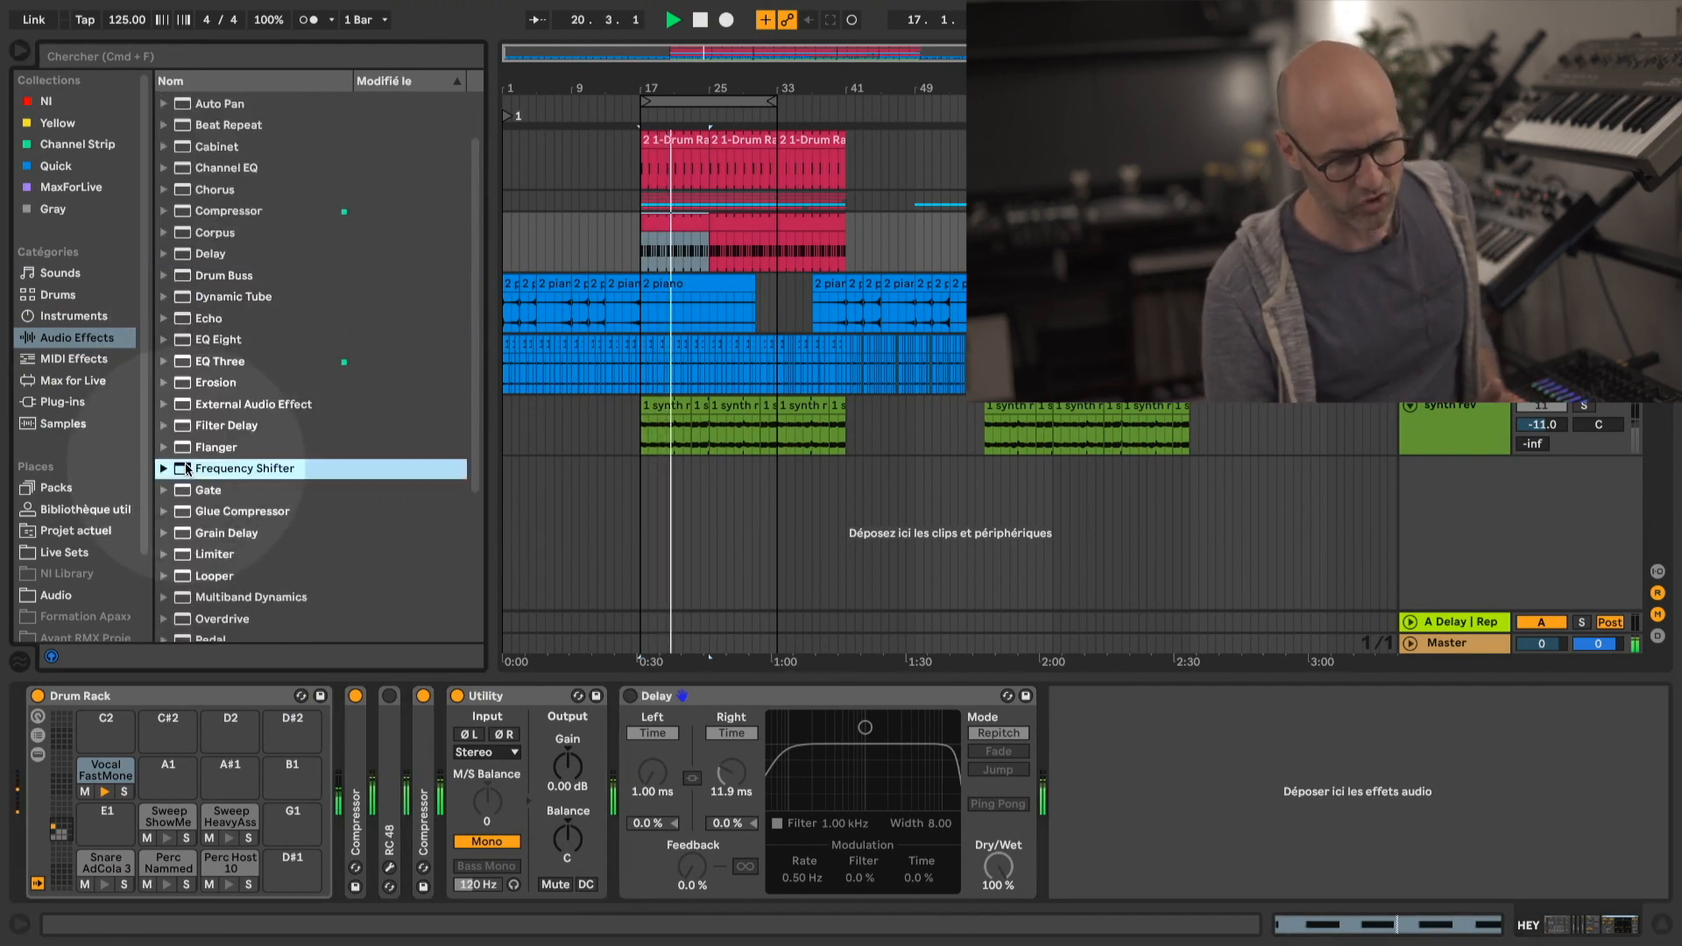
{"action": "left_click_drag", "start_coordinate": [1084, 752], "coordinate": [1084, 754]}
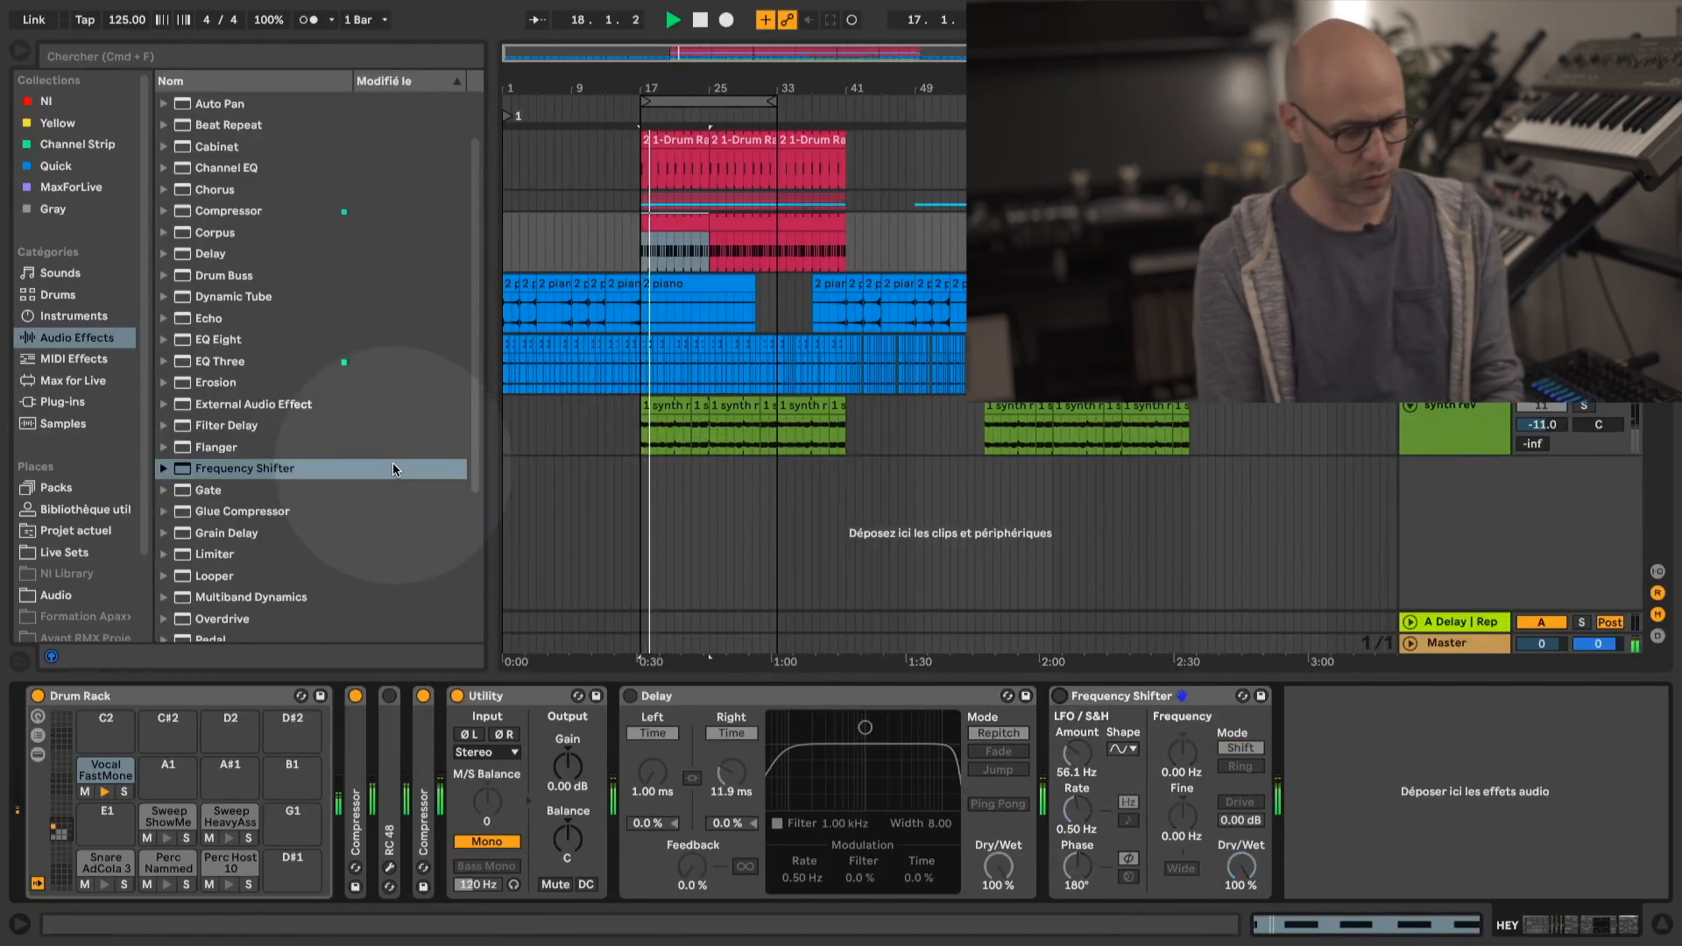
Add an EQ Eight after the Frequency Shifter and set its band 3 to 918 Hz with -0.87 dB gain
{"action": "double_click", "coordinate": [185, 341]}
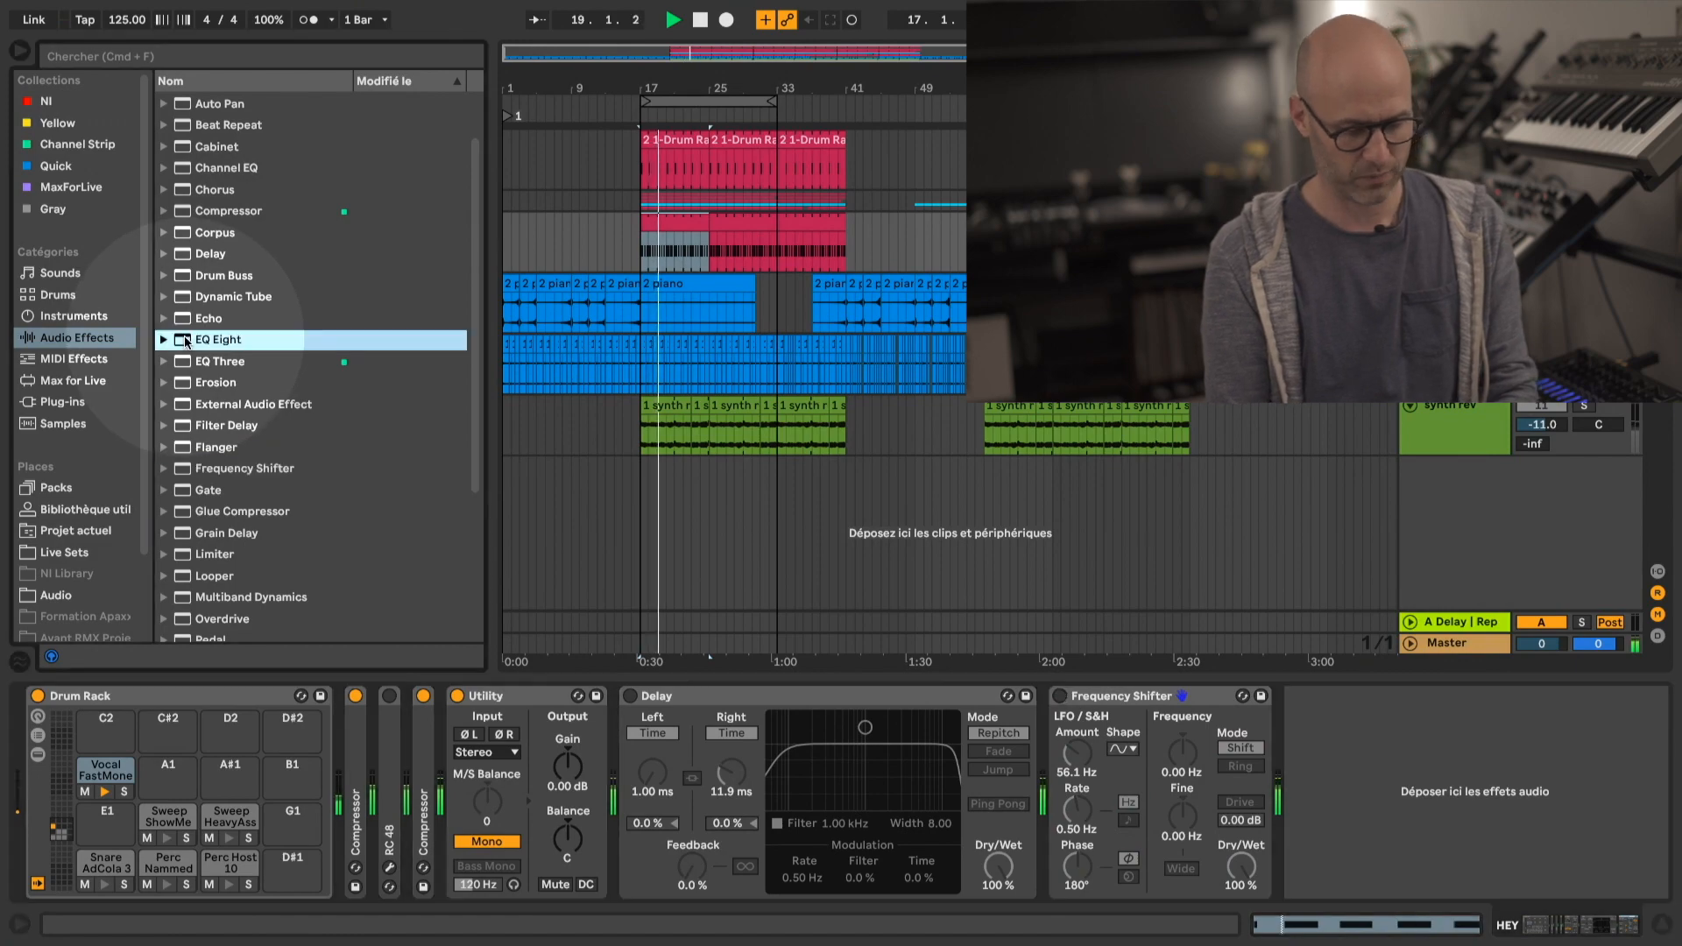
{"action": "left_click", "coordinate": [1442, 815]}
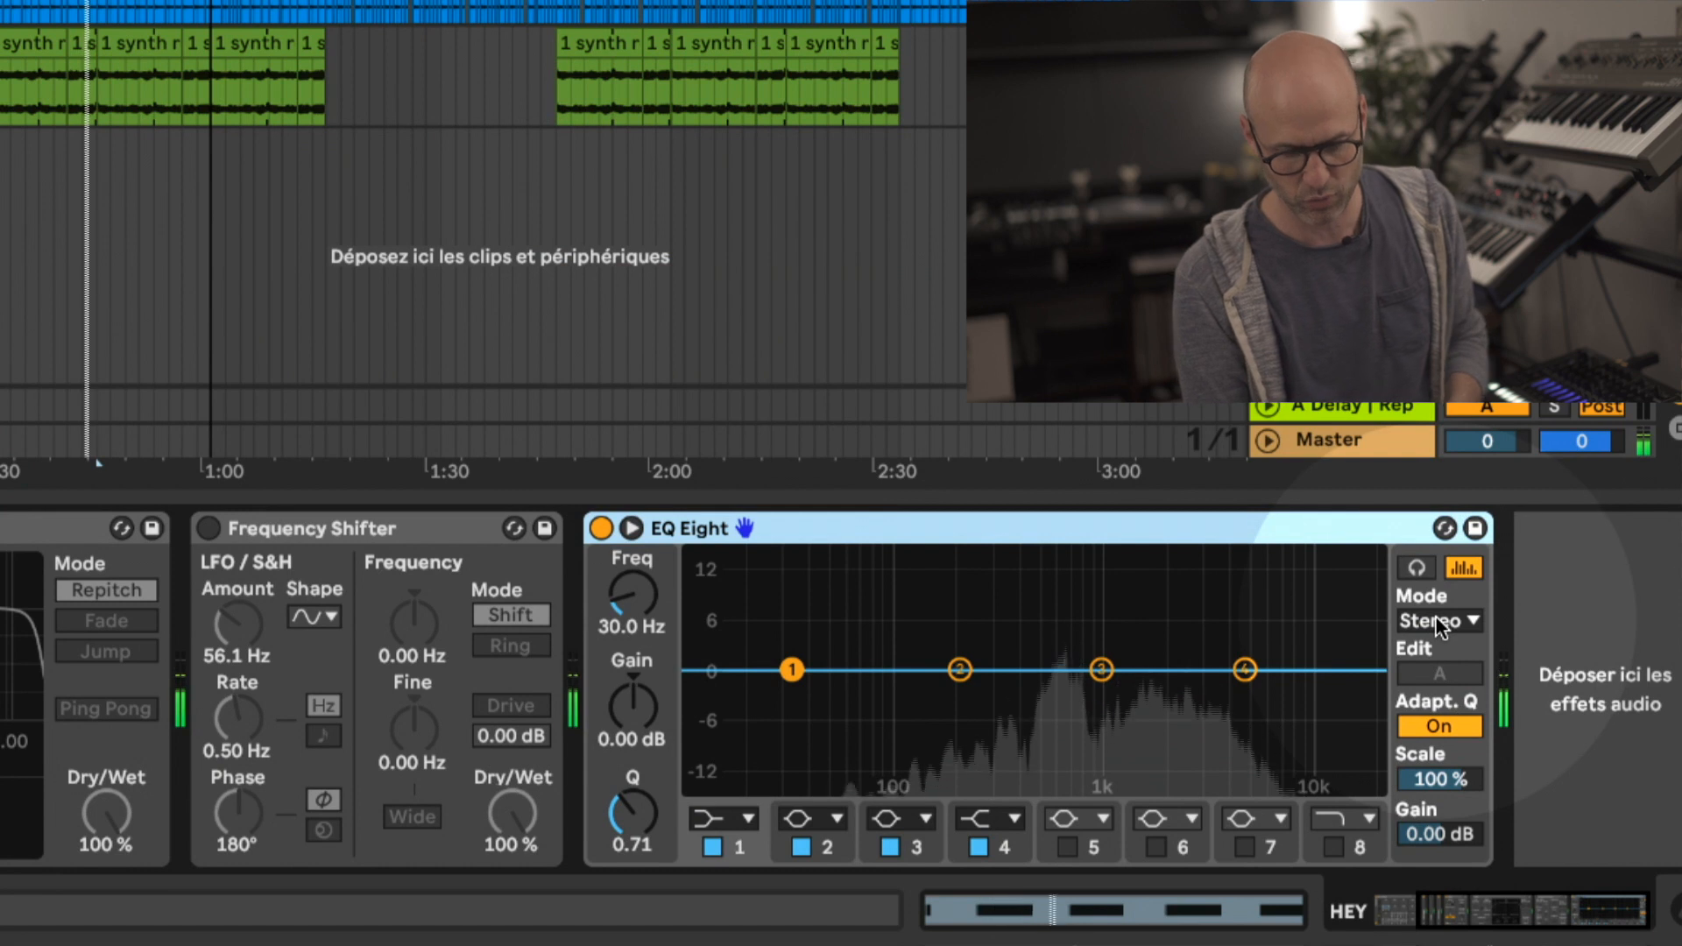
{"action": "mouse_move", "coordinate": [1101, 671]}
{"action": "left_mouse_down"}
{"action": "mouse_move", "coordinate": [1111, 632]}
{"action": "mouse_move", "coordinate": [1186, 593]}
{"action": "mouse_move", "coordinate": [1059, 593]}
{"action": "mouse_move", "coordinate": [1110, 588]}
{"action": "mouse_move", "coordinate": [1116, 723]}
{"action": "mouse_move", "coordinate": [1095, 683]}
{"action": "left_mouse_up"}
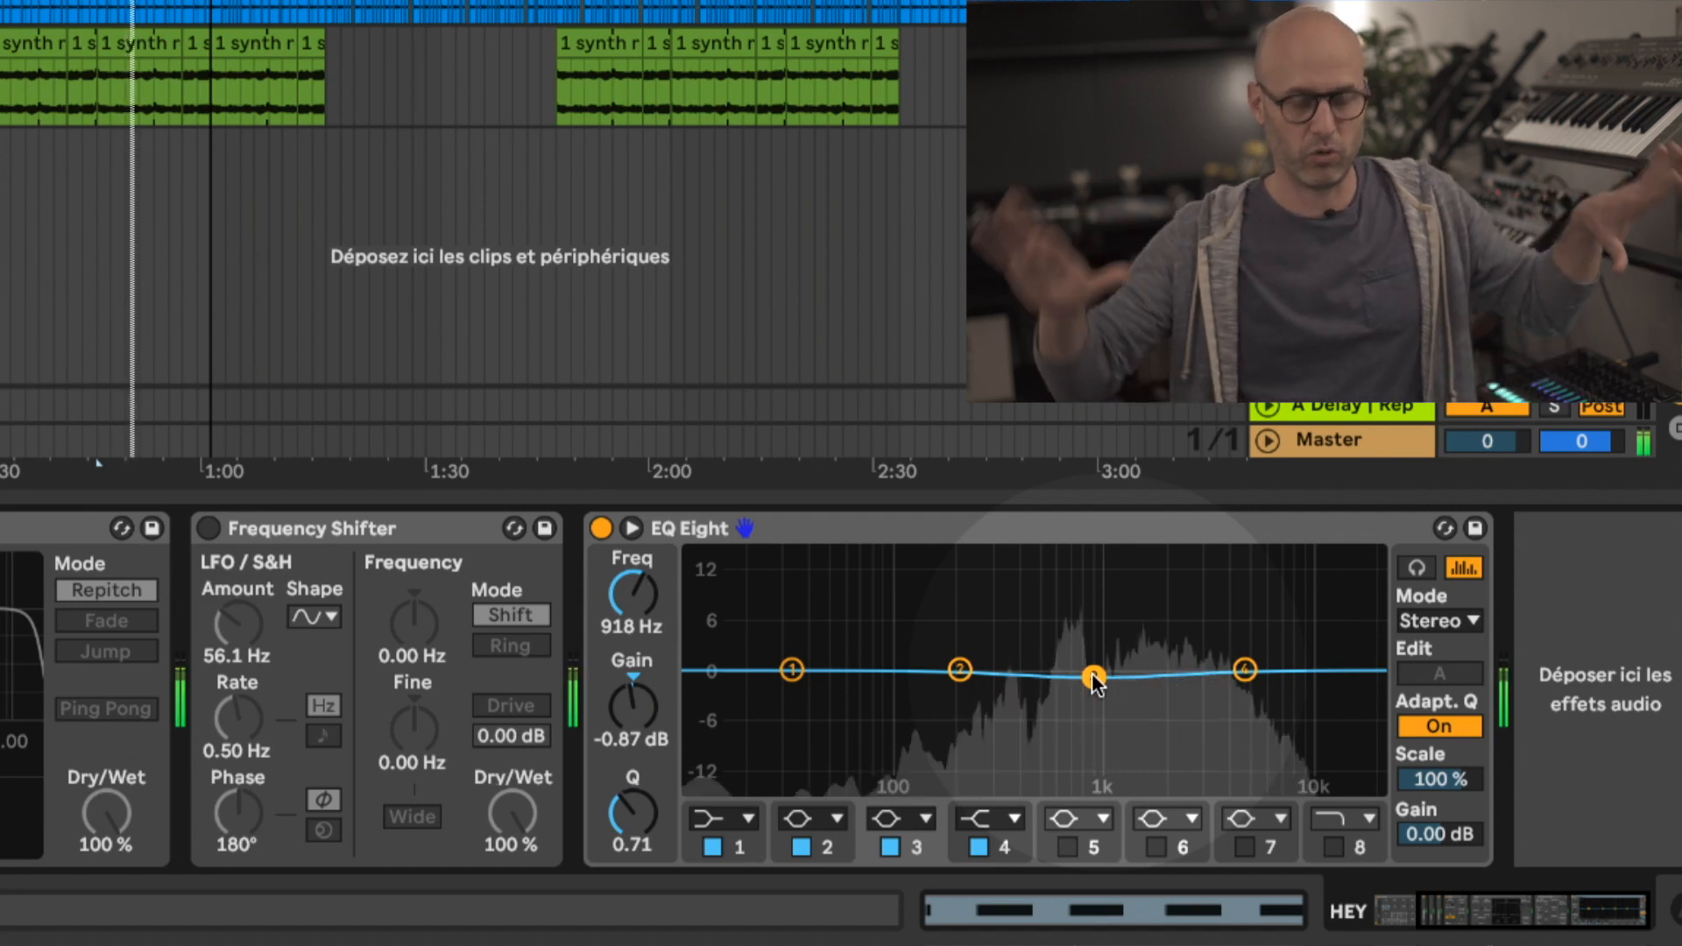
Switch the EQ Eight's processing mode to L/R
{"action": "left_click", "coordinate": [1436, 617]}
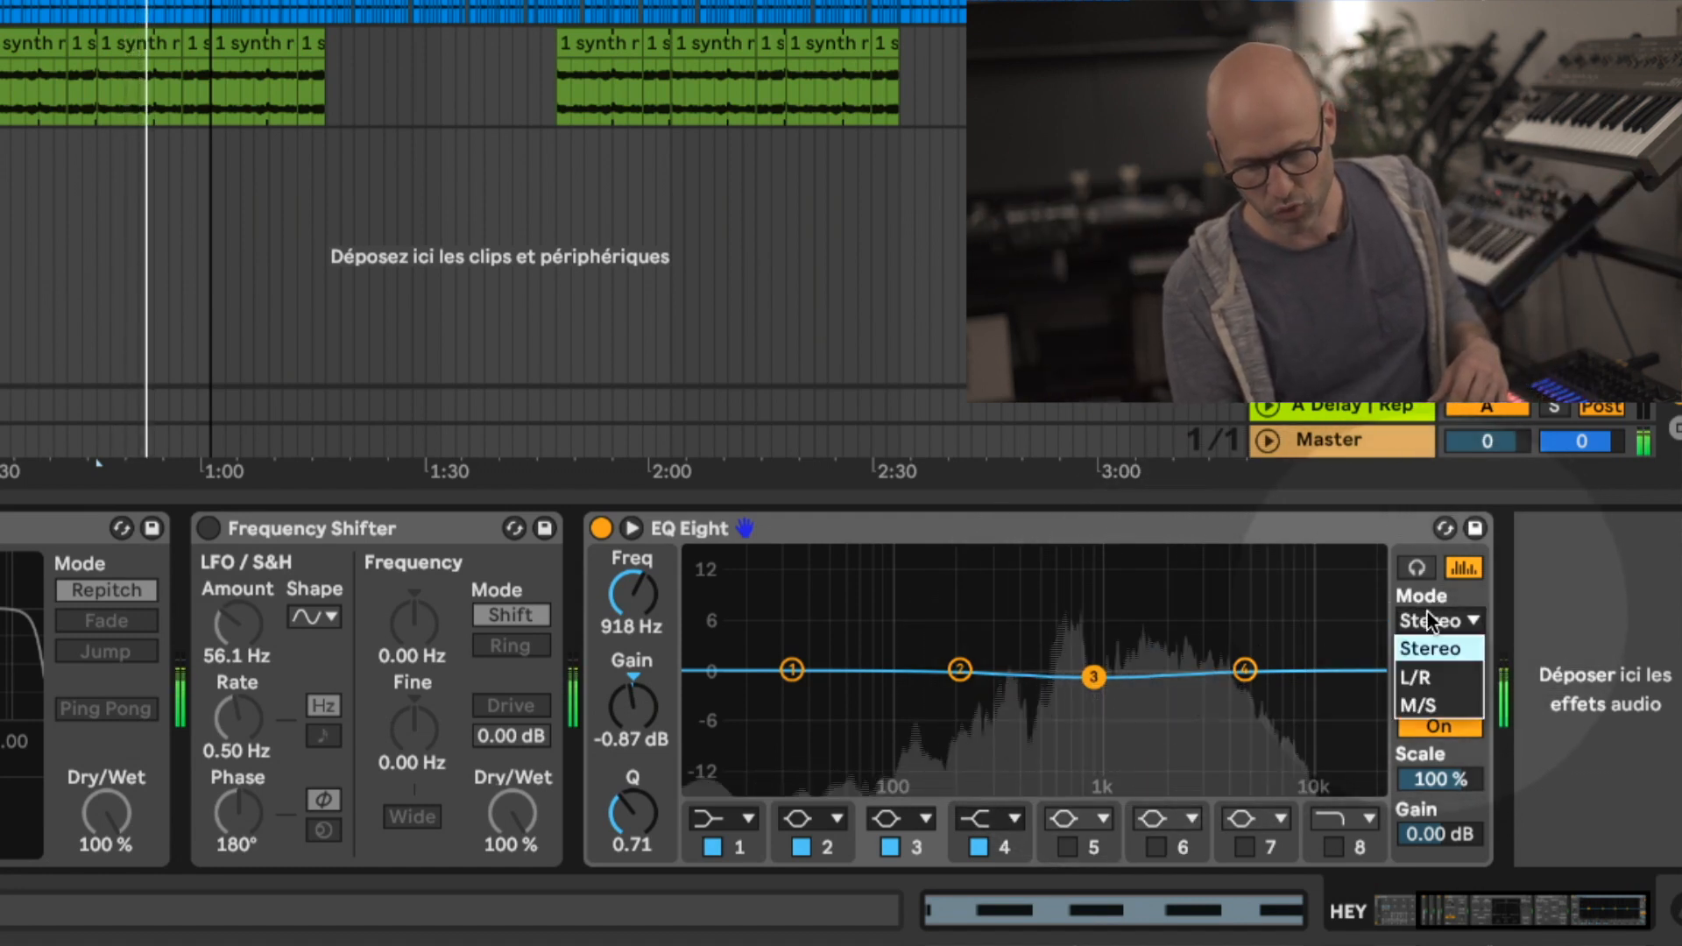
{"action": "left_click", "coordinate": [1416, 679]}
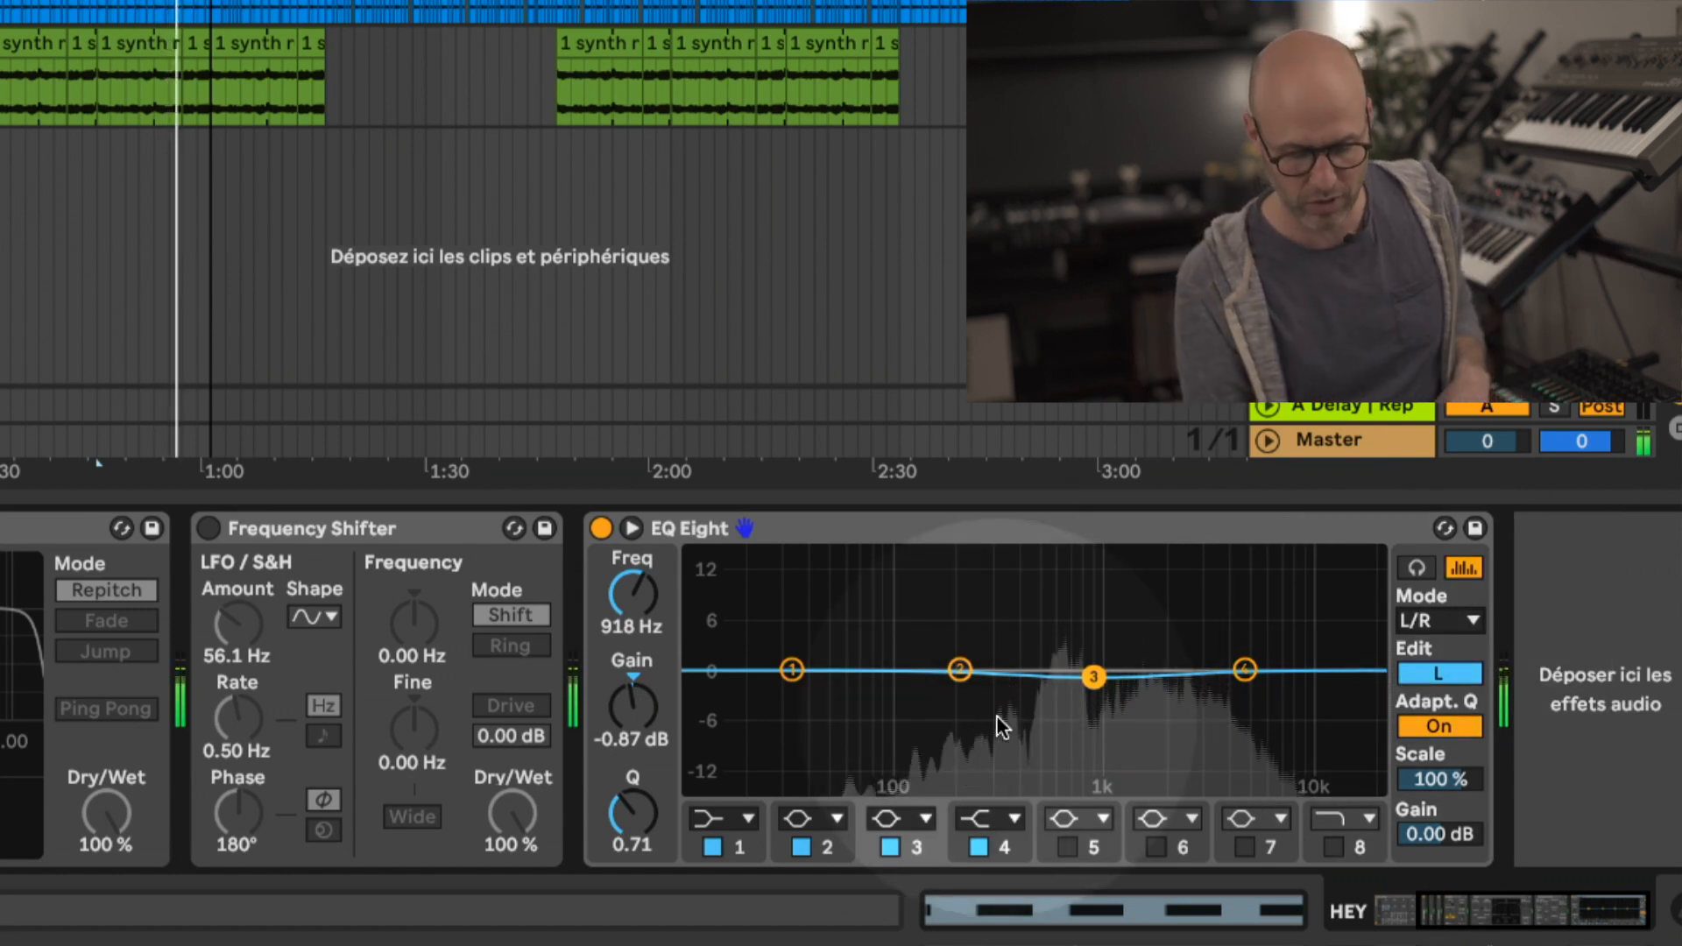
Boost EQ Eight band 3 to 10.3 dB at 426 Hz on the left channel and band 5 to 9.55 dB at 4.00 kHz on the right
{"action": "left_click_drag", "start_coordinate": [1094, 677], "coordinate": [1026, 593]}
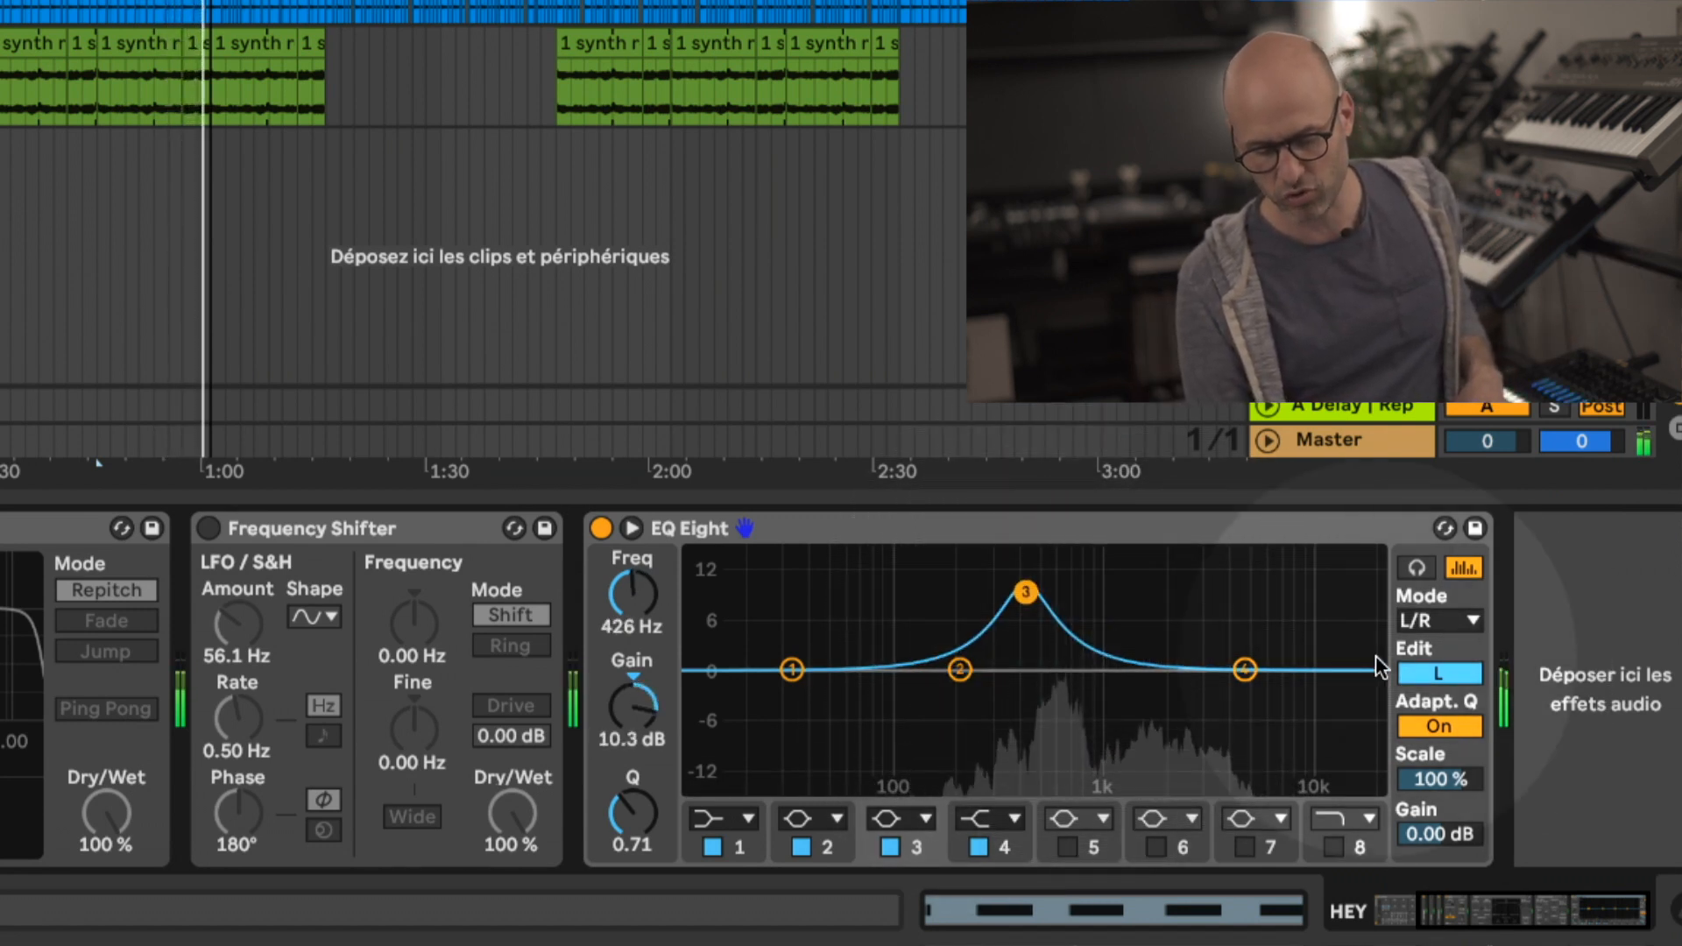
{"action": "left_click", "coordinate": [1440, 673]}
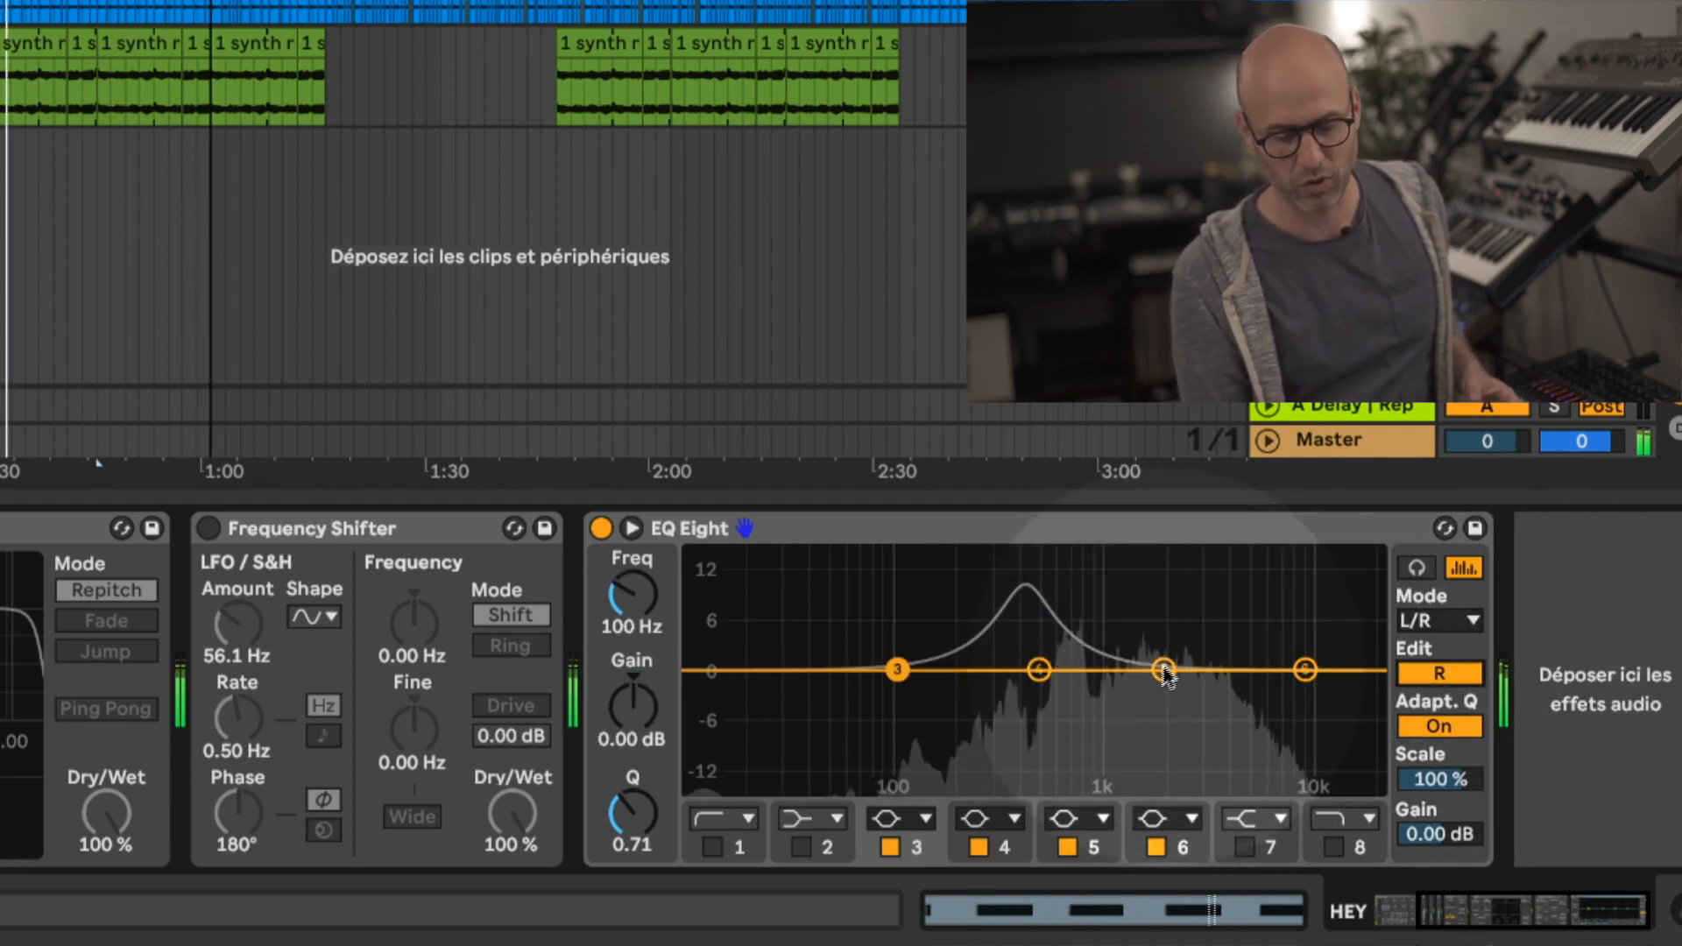
{"action": "left_click_drag", "start_coordinate": [1164, 669], "coordinate": [1175, 667]}
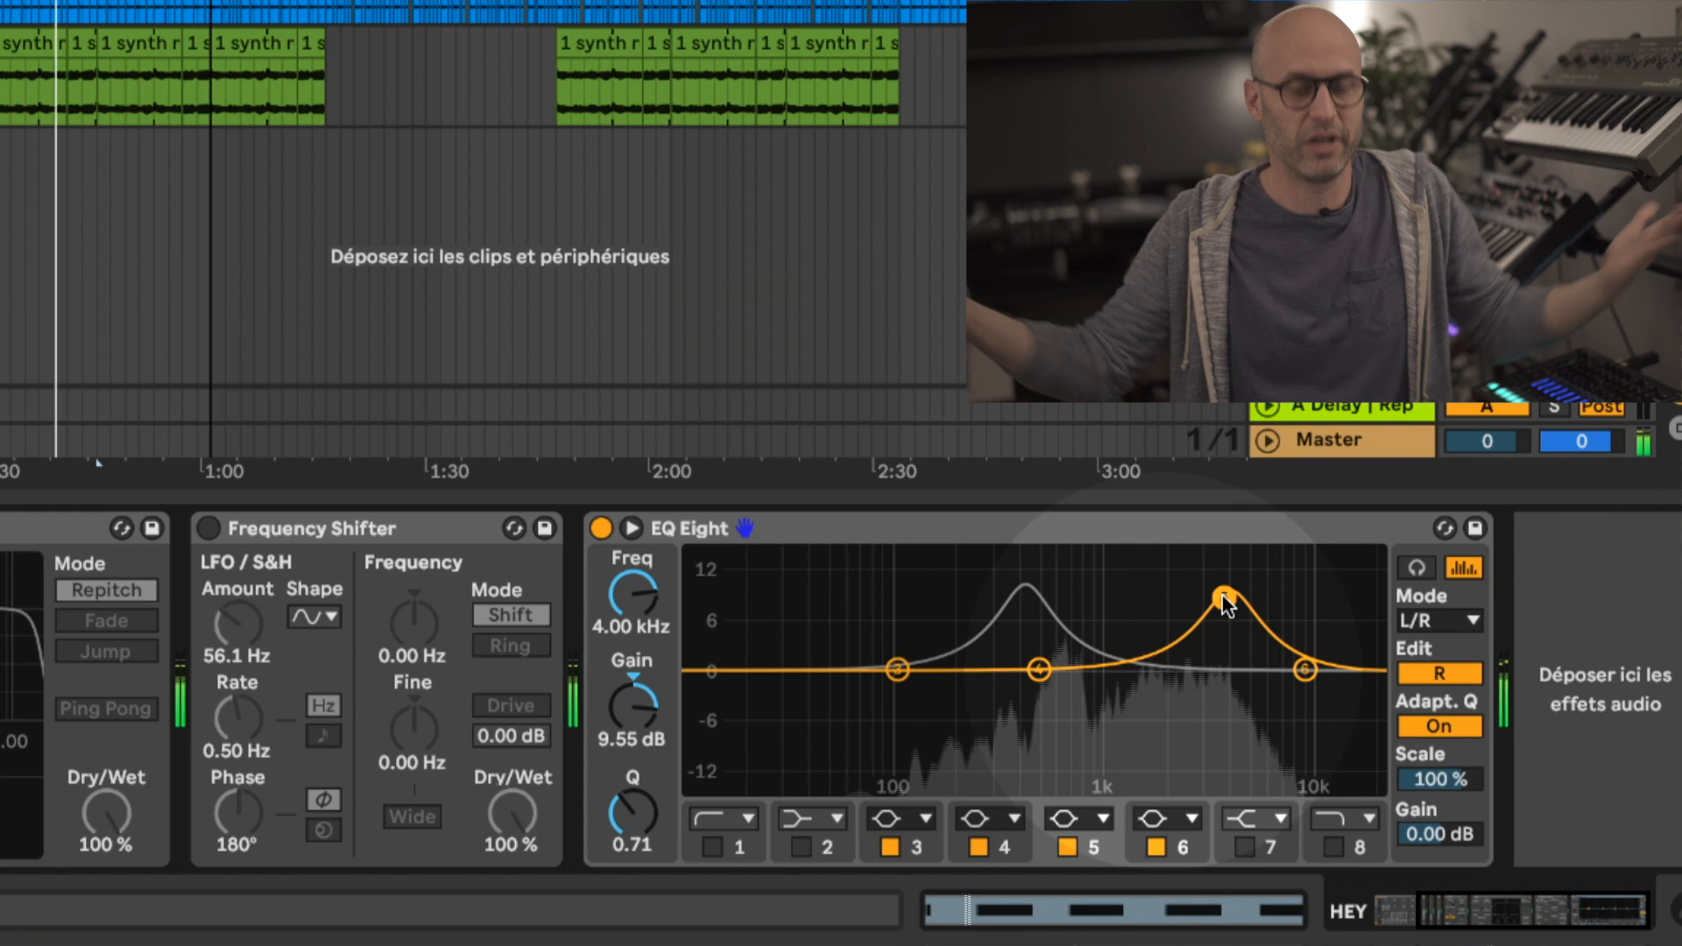
Switch the EQ Eight to M/S mode and set the mid channel's band 3 to -4.34 dB at 1.09 kHz
{"action": "left_click", "coordinate": [1445, 621]}
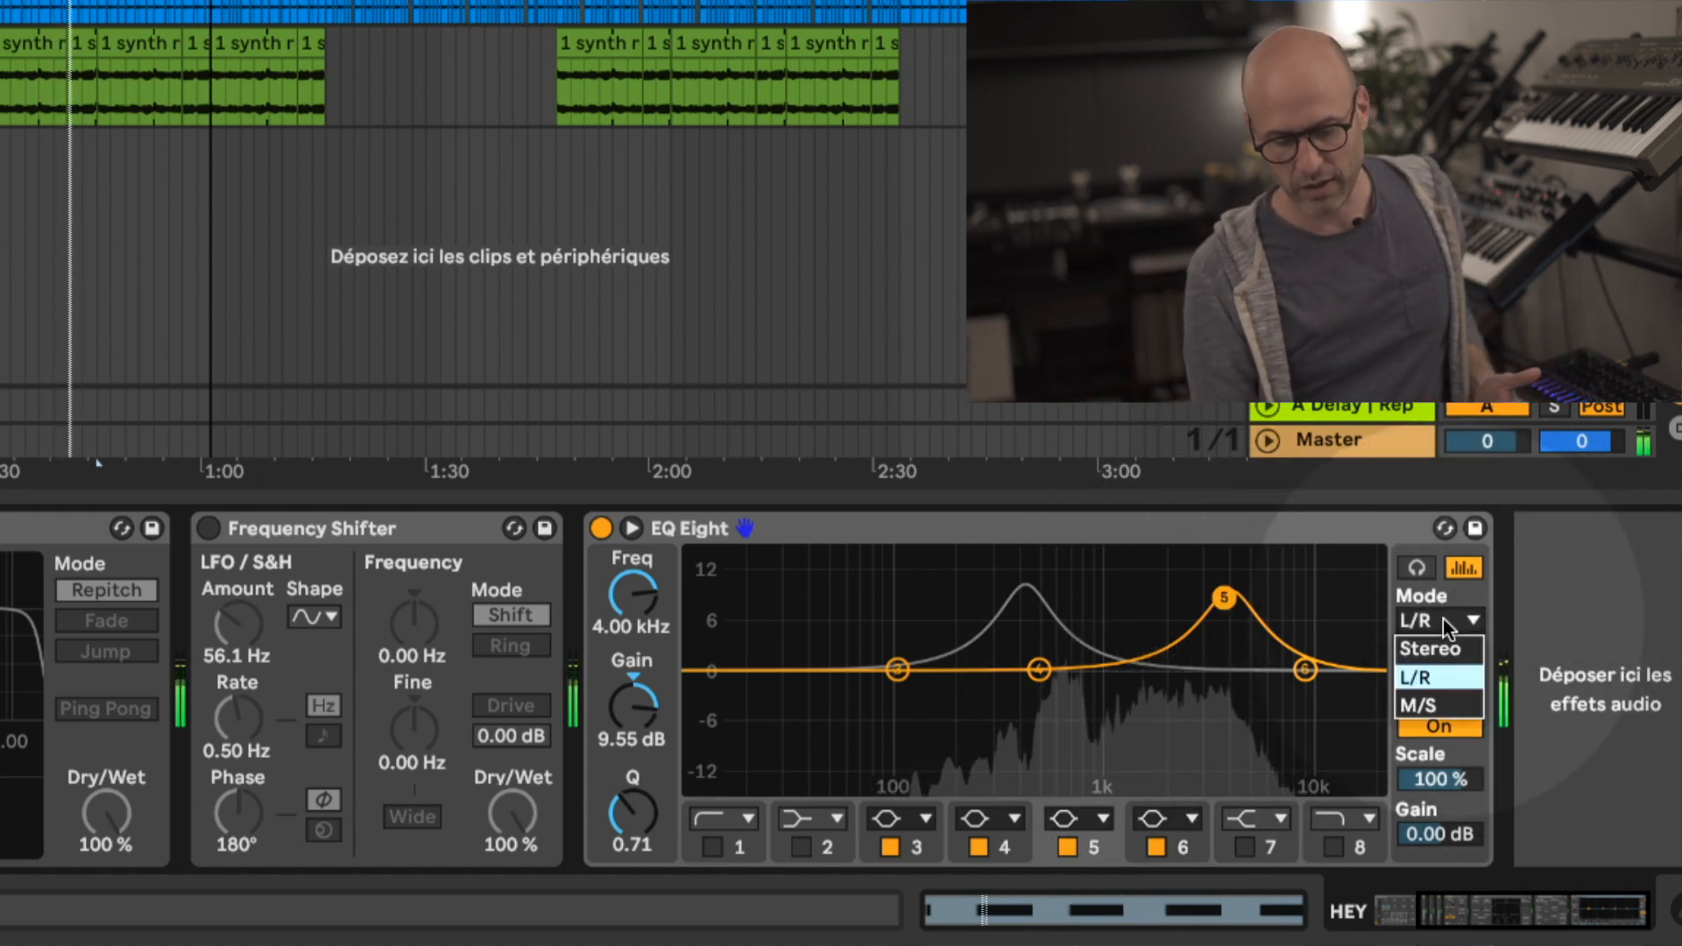
{"action": "left_click", "coordinate": [1435, 702]}
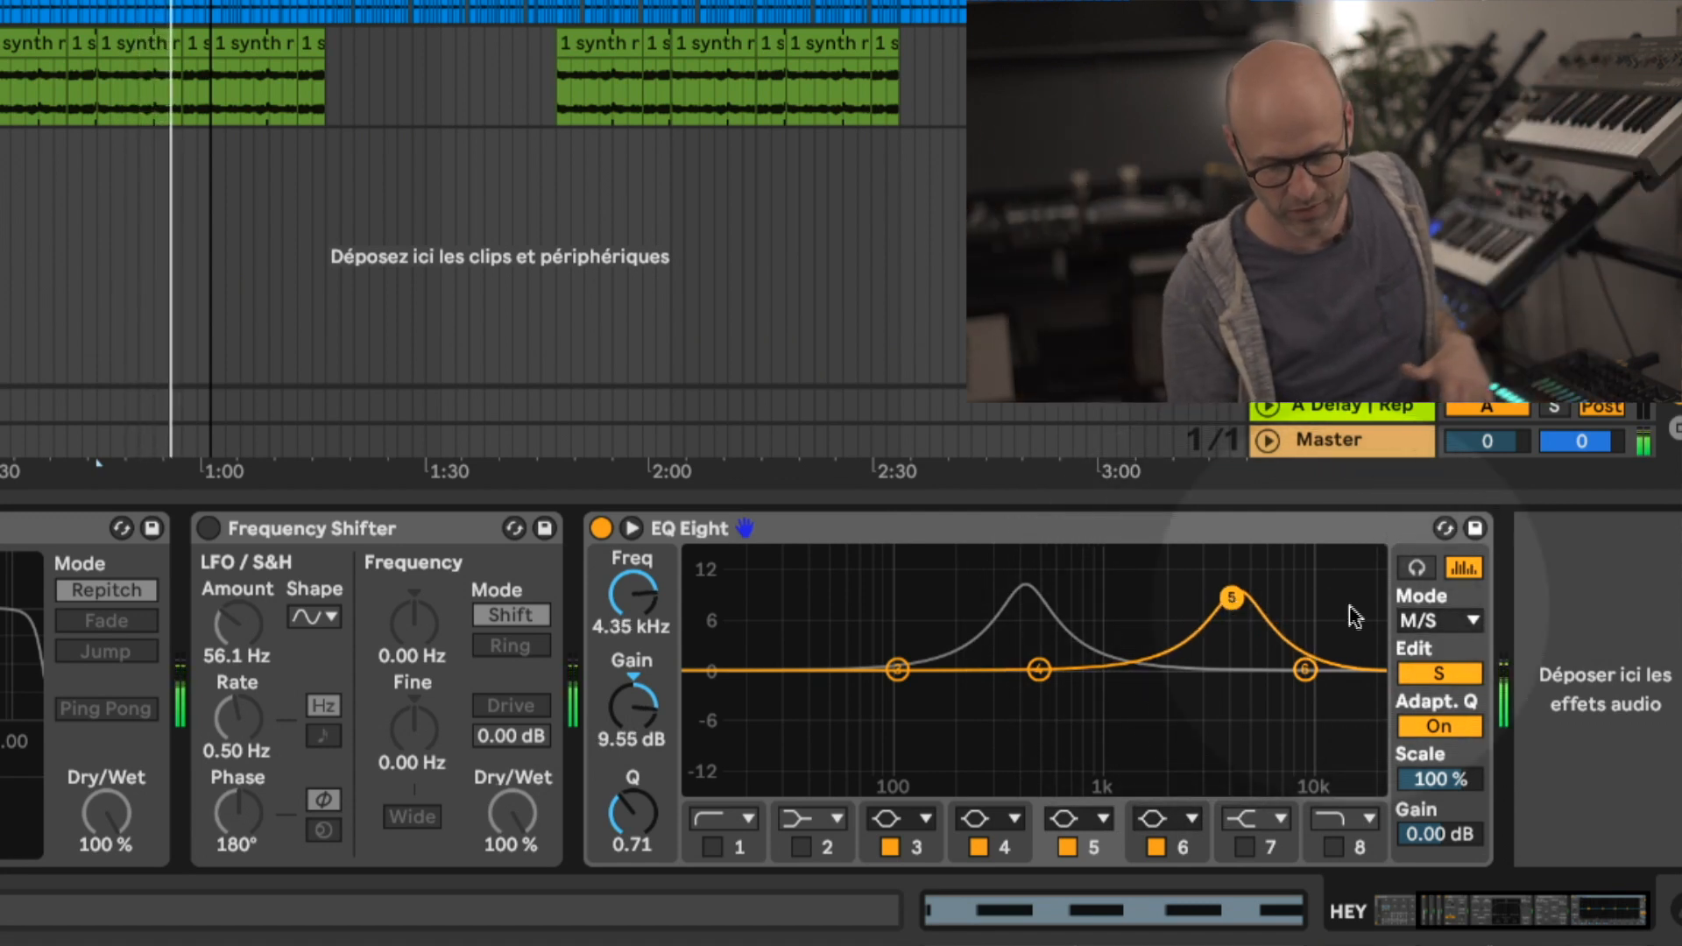
{"action": "left_click", "coordinate": [1426, 675]}
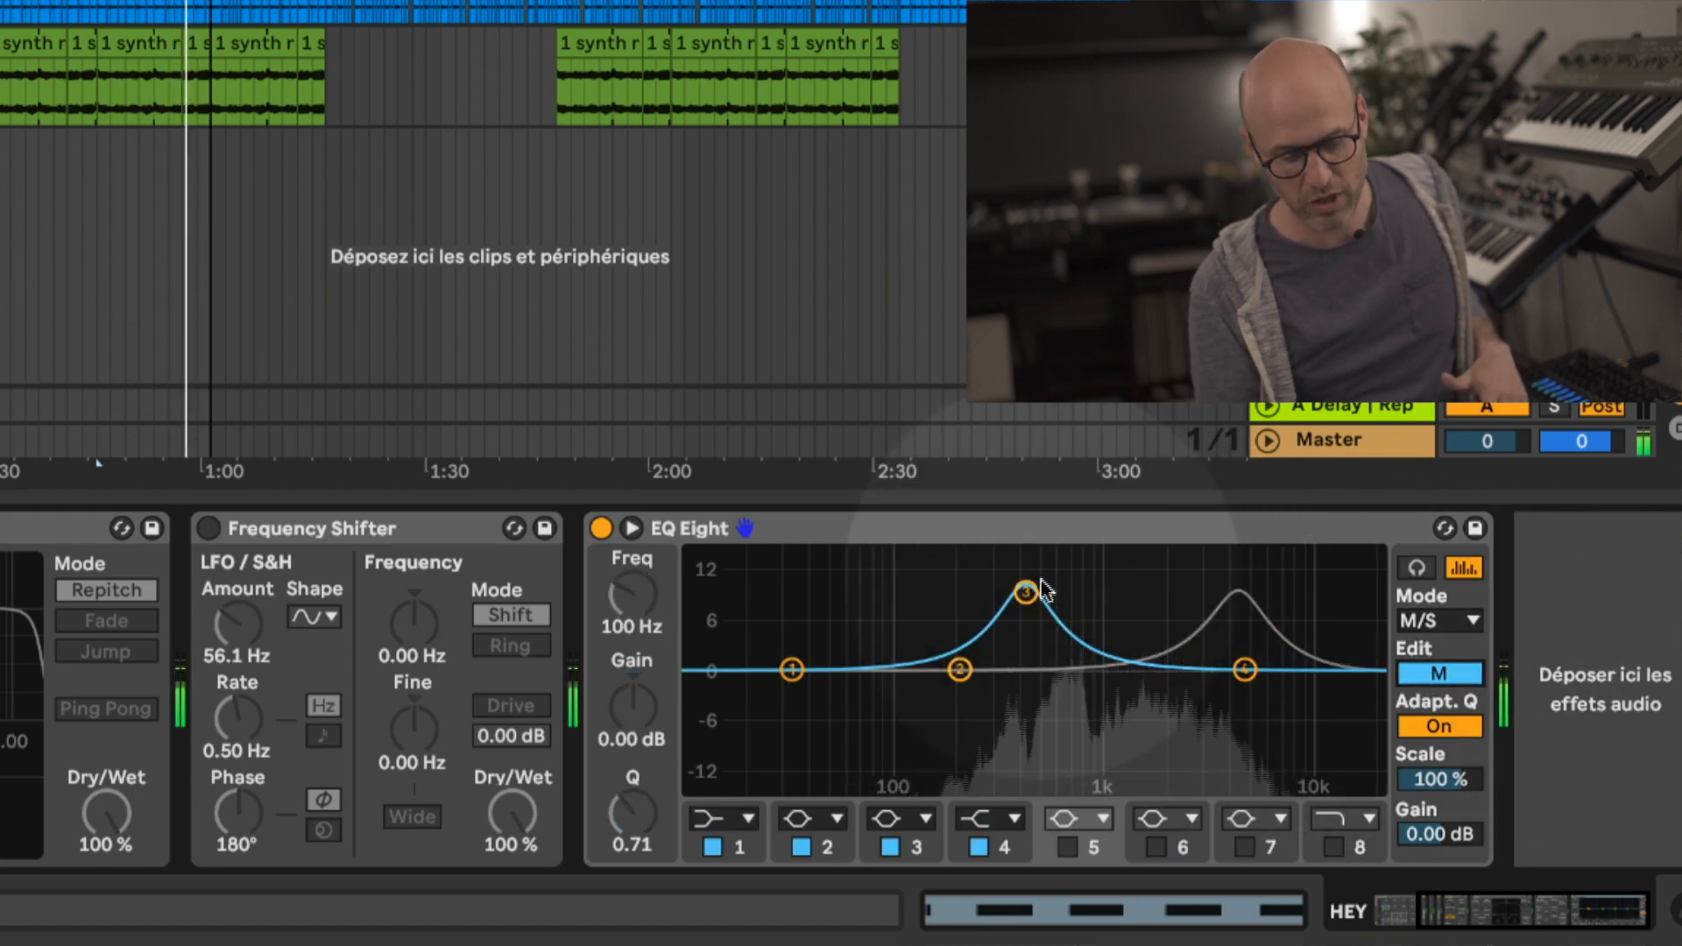
{"action": "left_click_drag", "start_coordinate": [1025, 592], "coordinate": [1111, 710]}
Reactivate the bypassed Delay ahead of the Frequency Shifter
{"action": "scroll", "coordinate": [1108, 708], "scroll_direction": "left", "scroll_amount": 5}
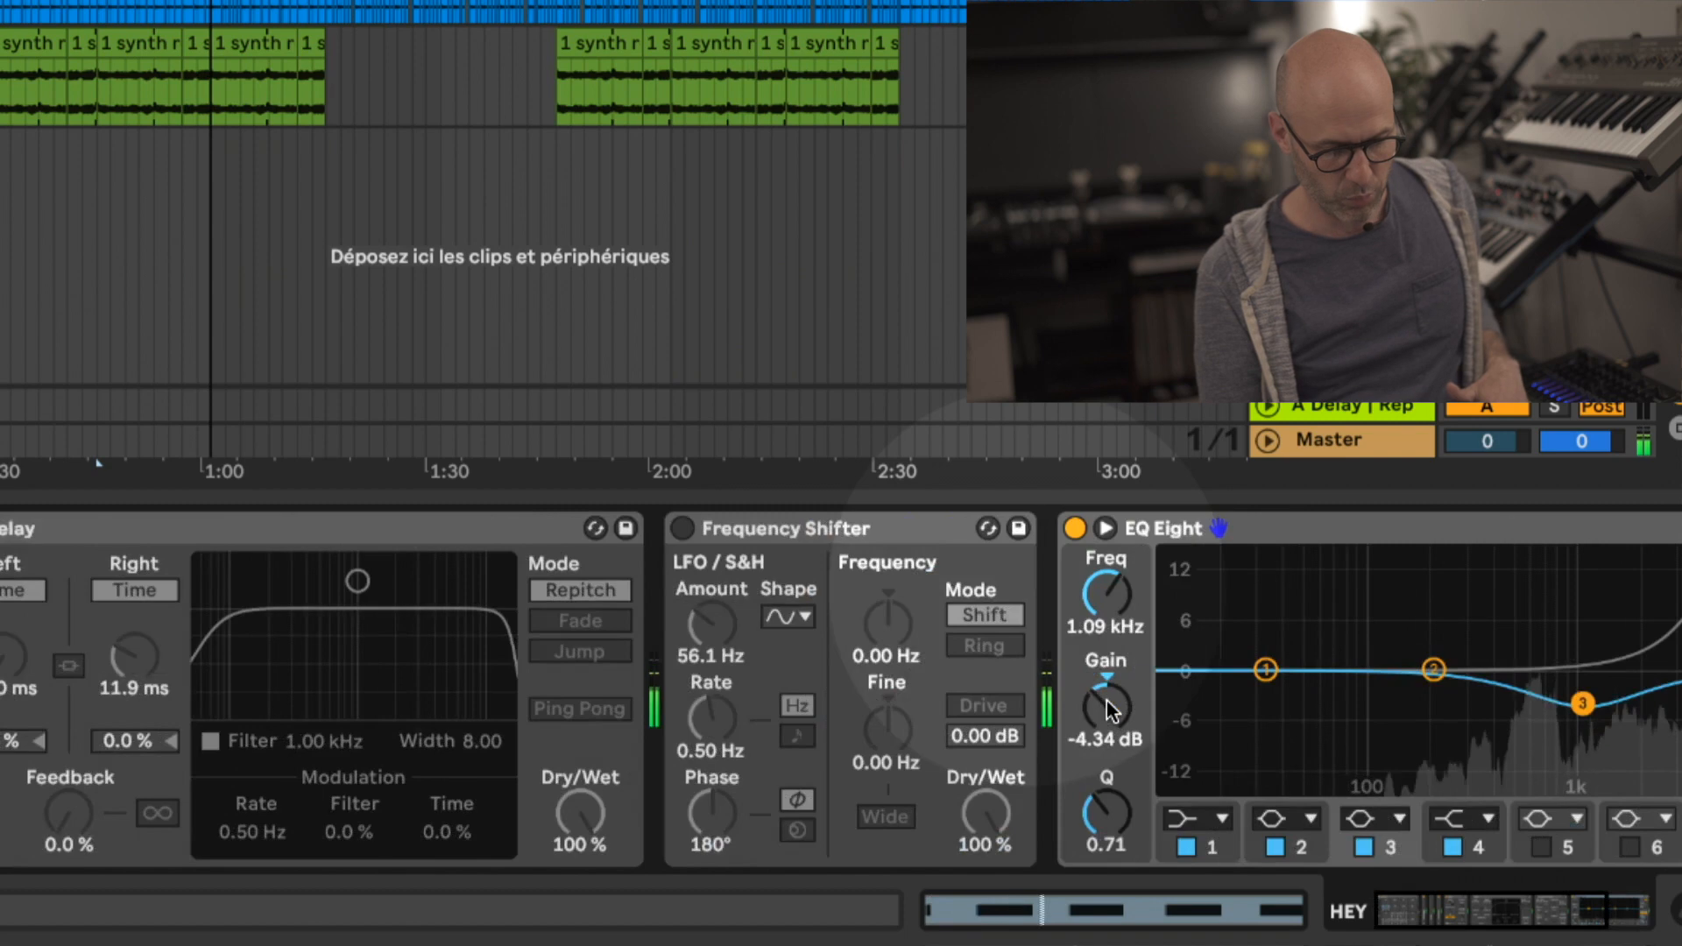
{"action": "scroll", "coordinate": [787, 708], "scroll_direction": "right", "scroll_amount": 1}
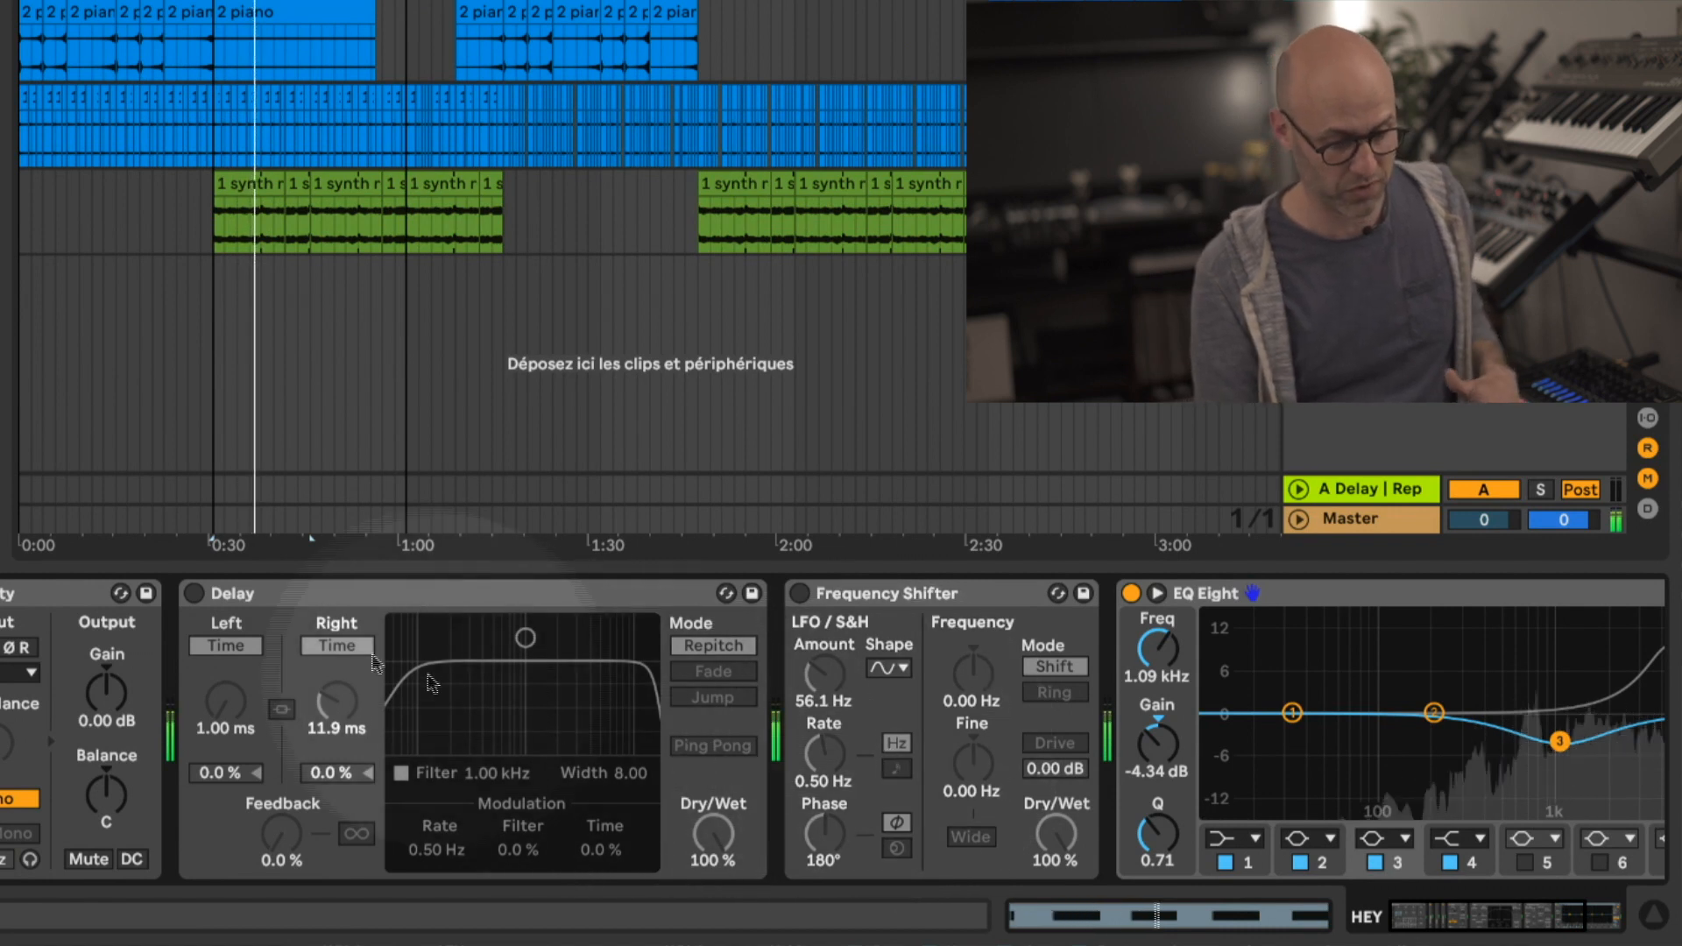
{"action": "left_click", "coordinate": [195, 593]}
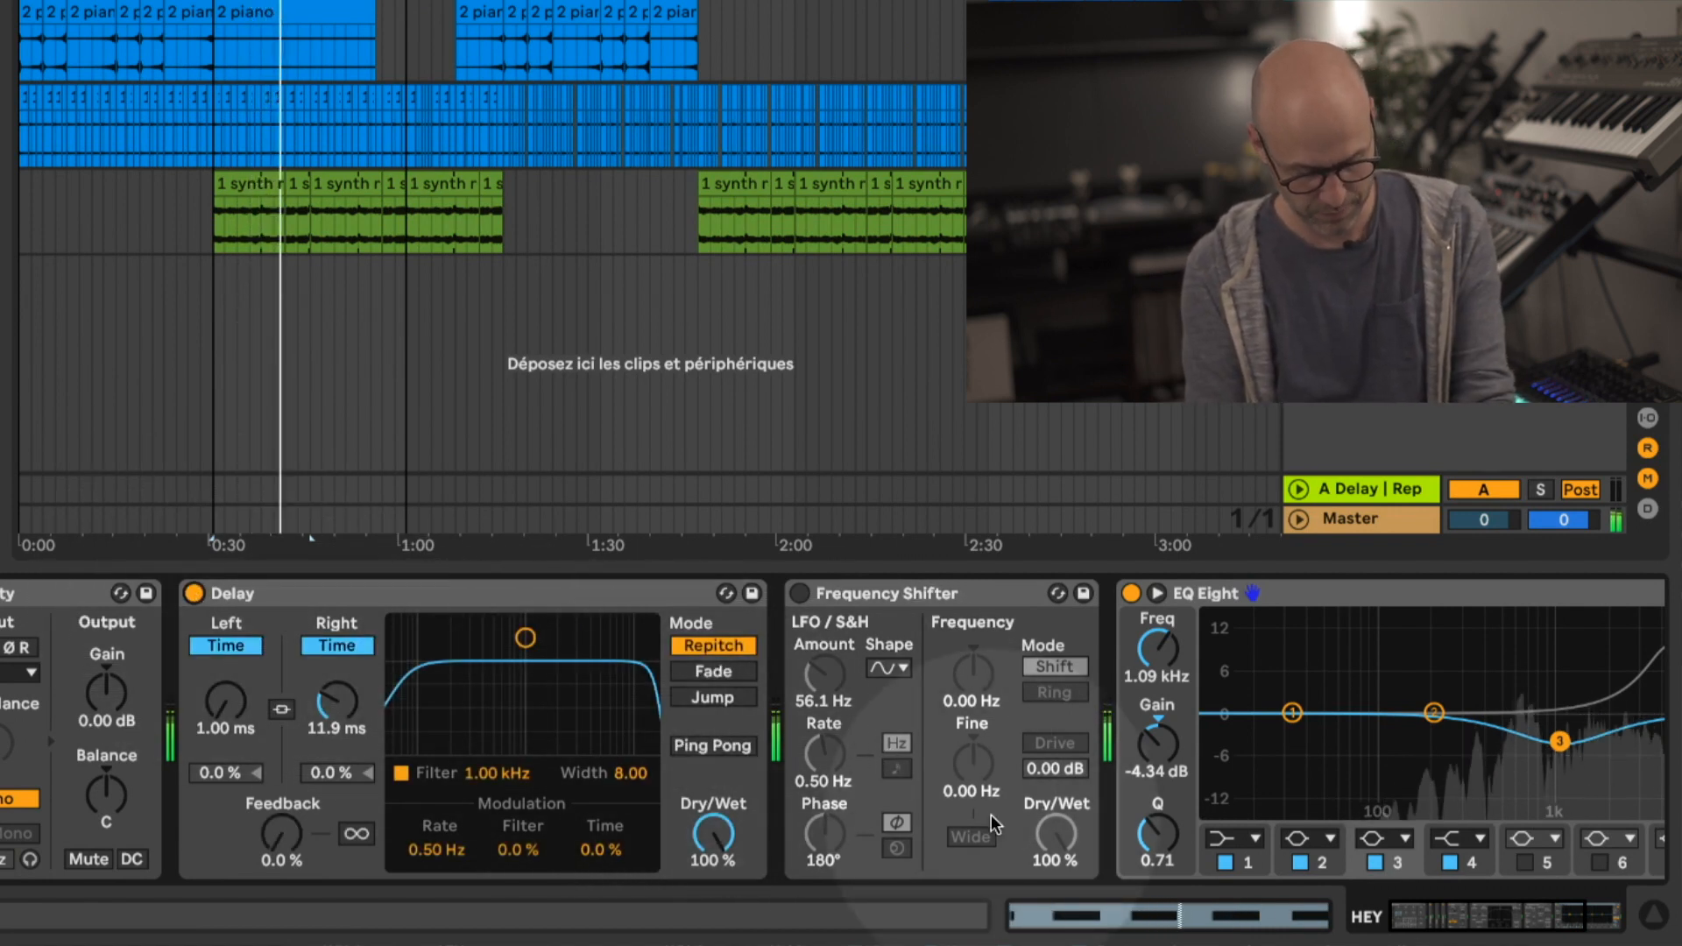
Set band 5 of the EQ Eight's side channel to 2.67 kHz with 6.57 dB gain
{"action": "left_click", "coordinate": [1157, 593]}
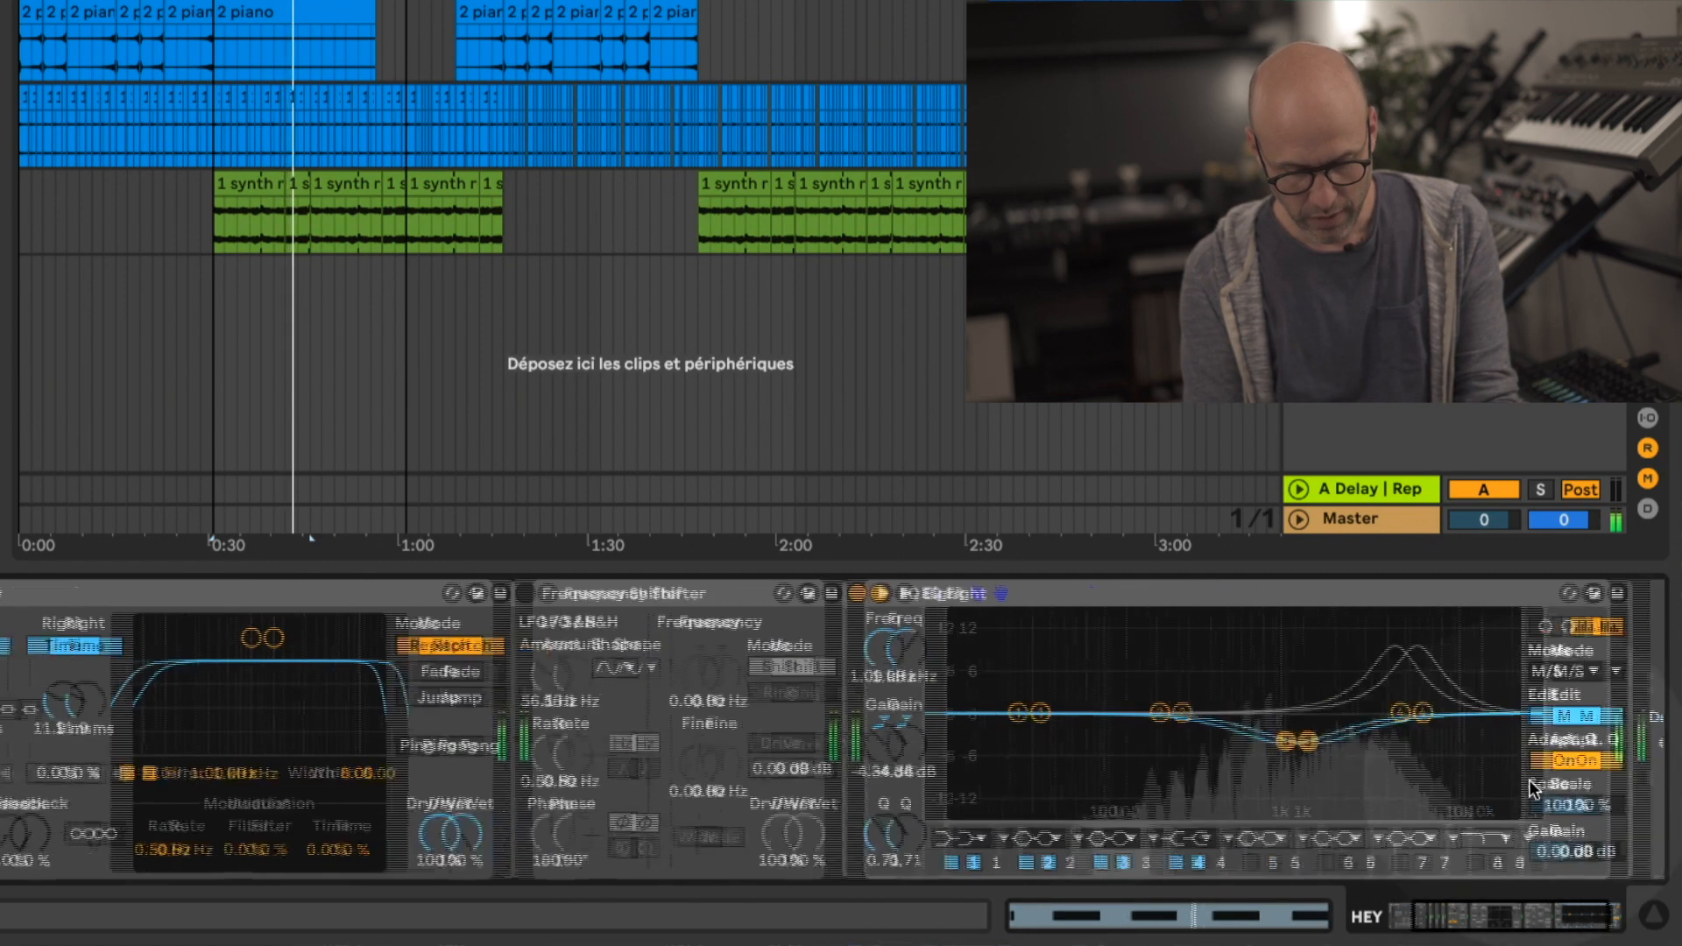
{"action": "left_click", "coordinate": [1525, 717]}
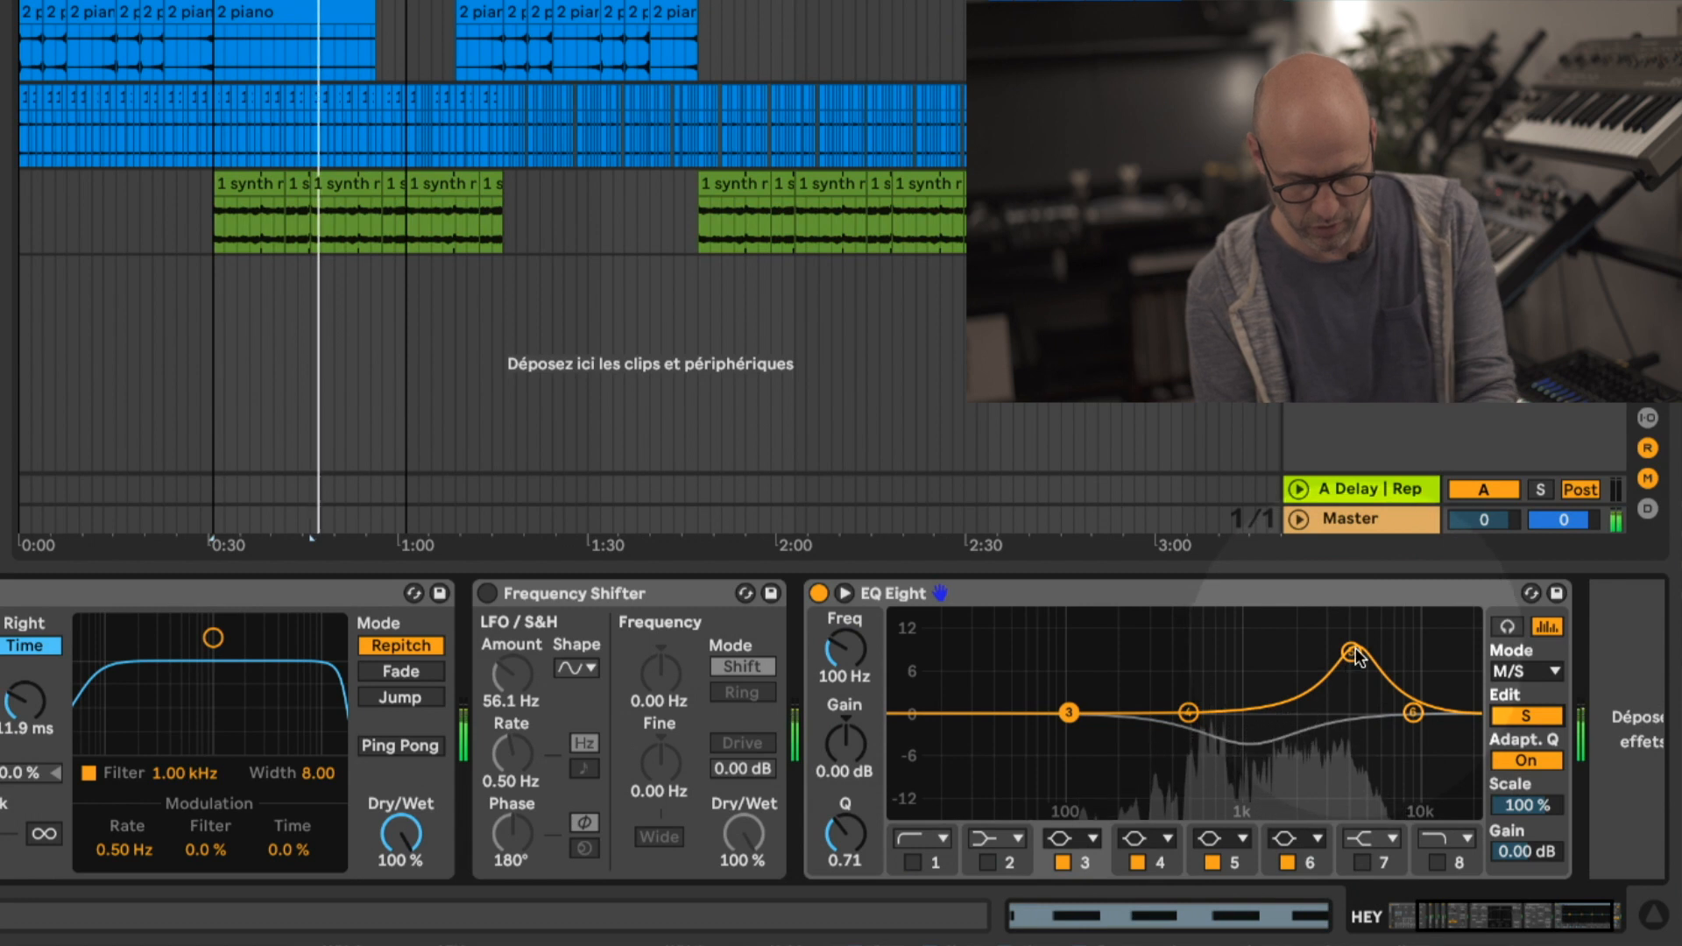
{"action": "left_click_drag", "start_coordinate": [1336, 644], "coordinate": [1315, 670]}
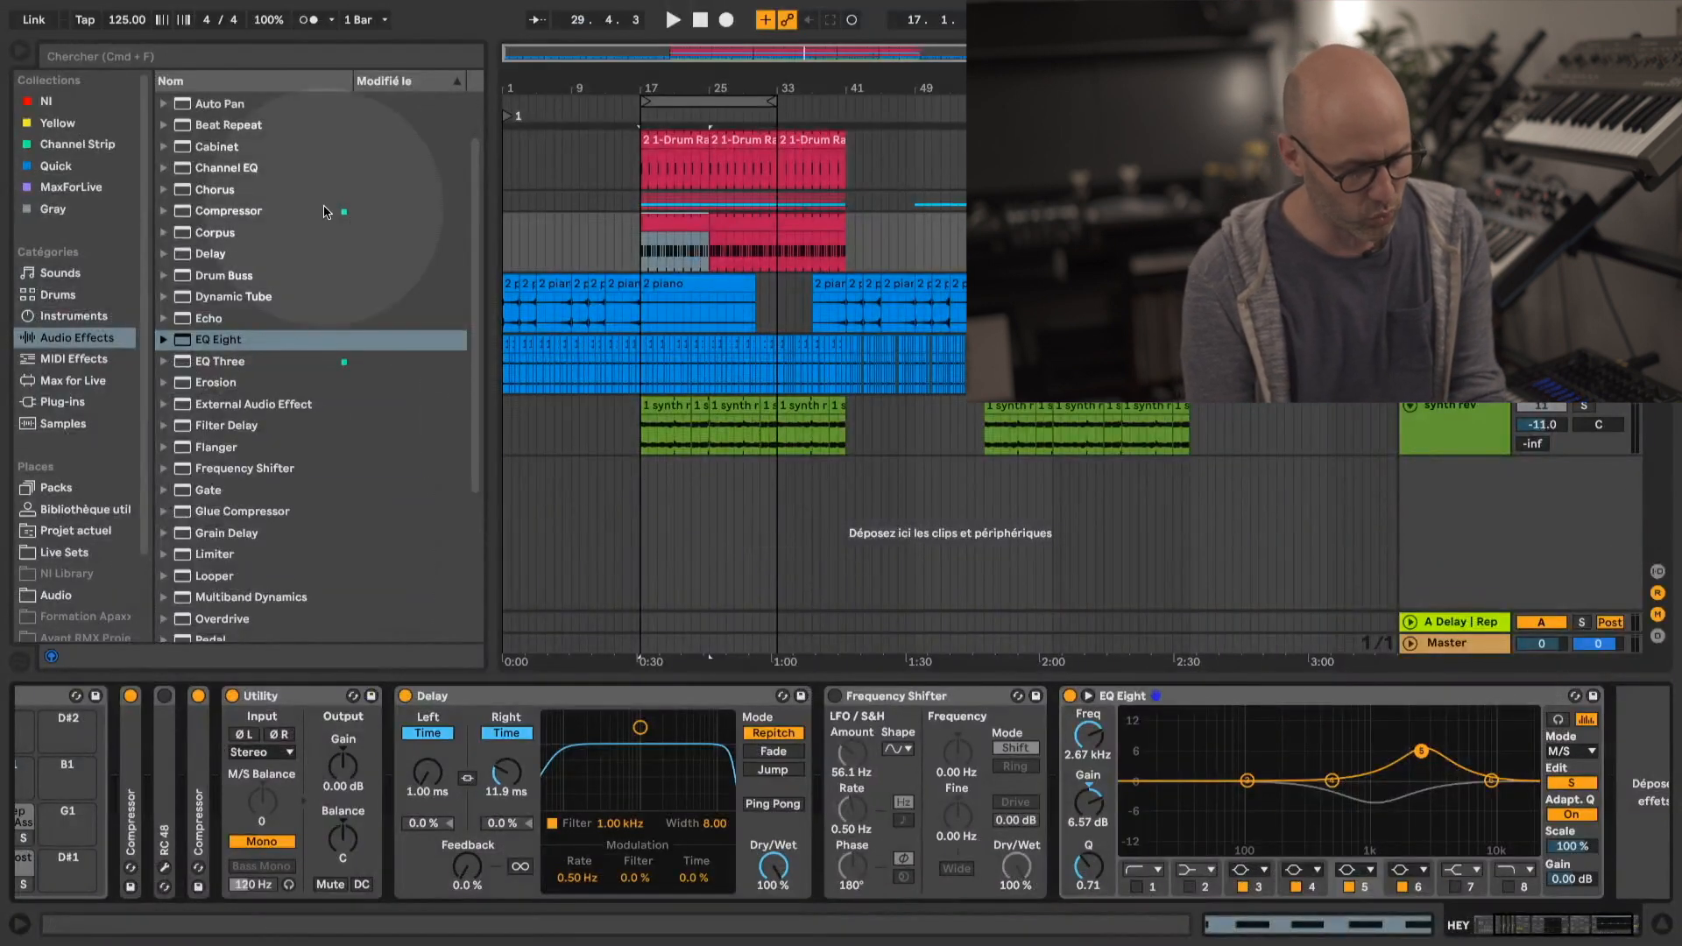
Add an Auto Pan after the EQ Eight on the drum track
{"action": "double_click", "coordinate": [219, 104]}
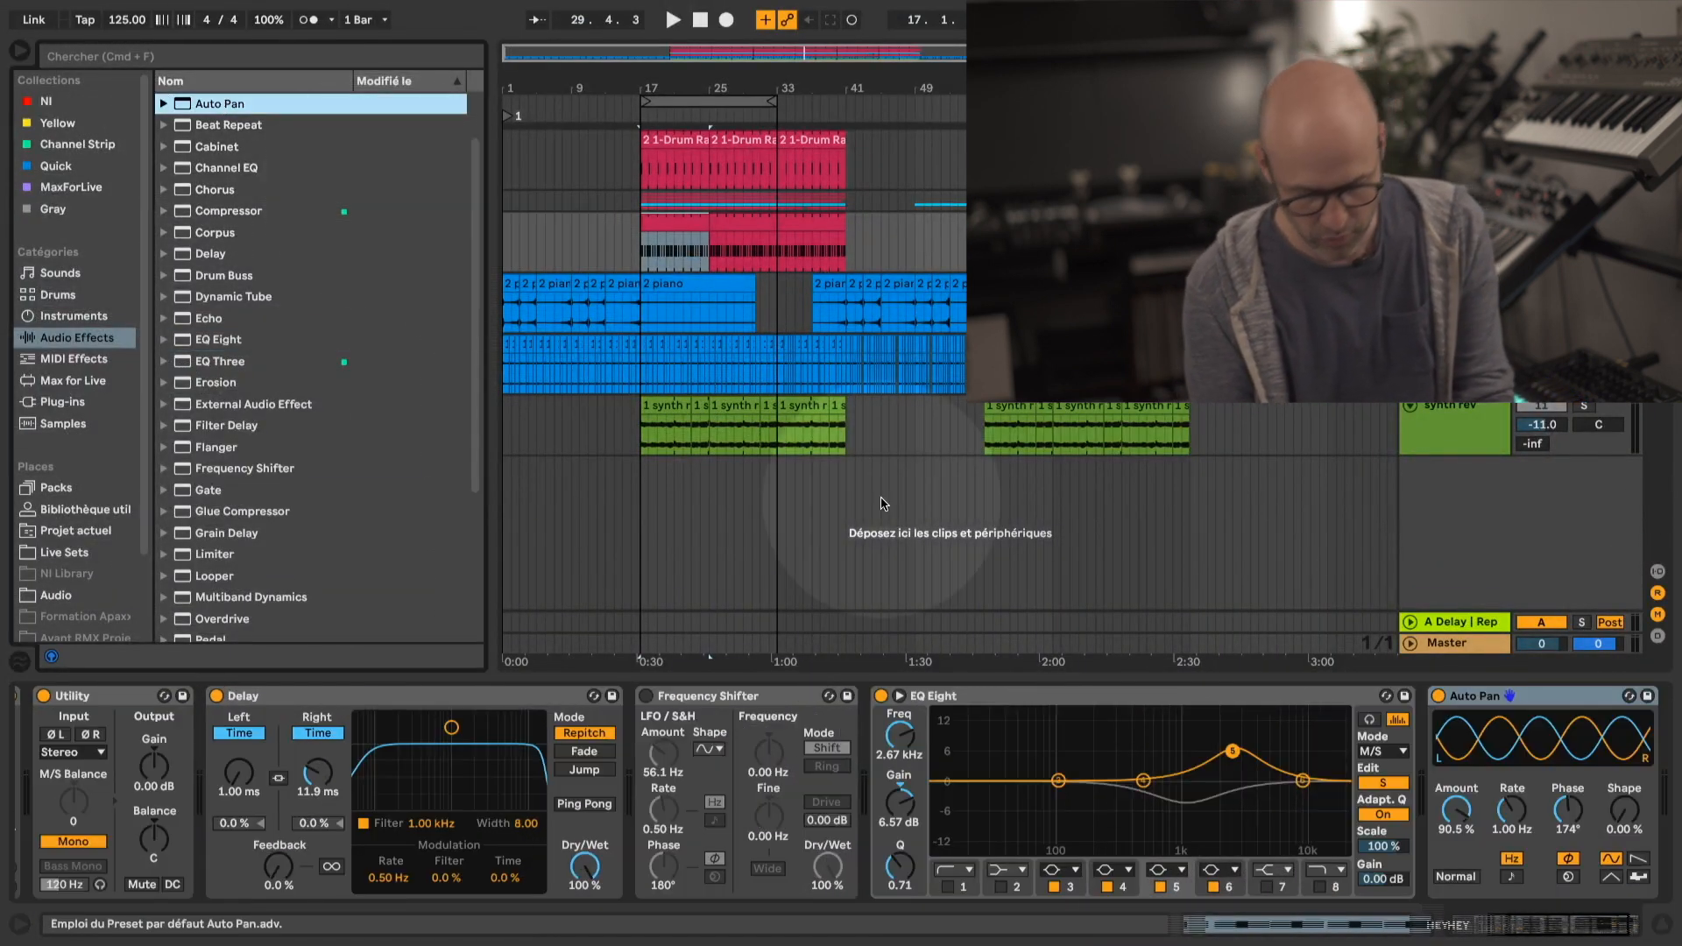